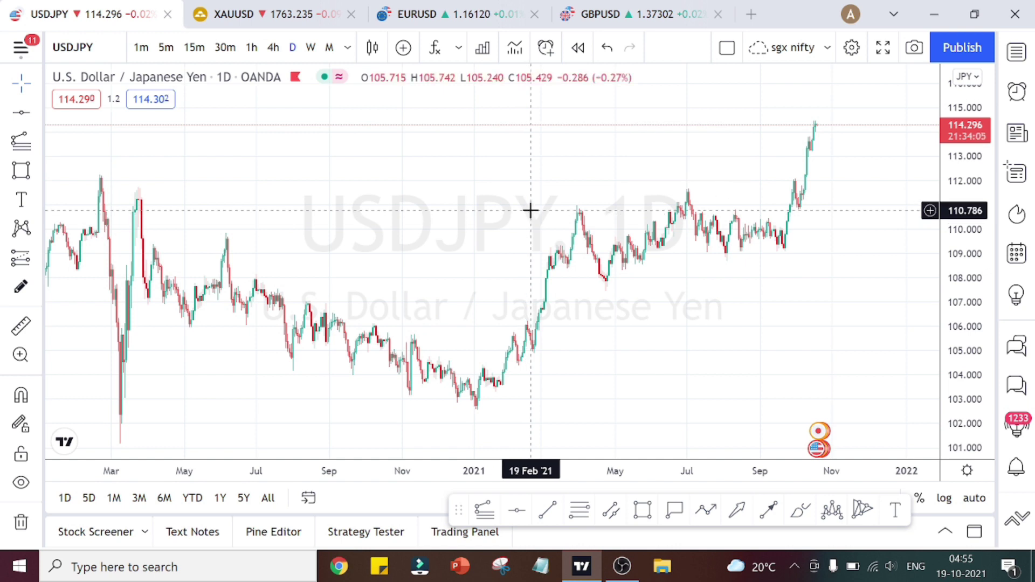
# - Draw a horizontal line at about 102.798 through the January 2021 low on the daily USDJPY chart
pyautogui.click(516, 510)
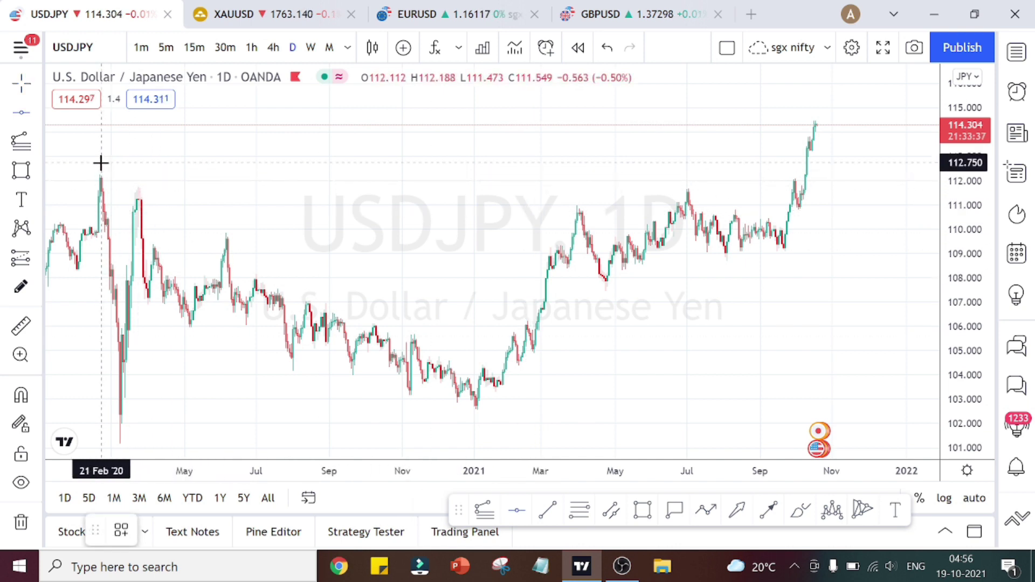
pyautogui.click(496, 404)
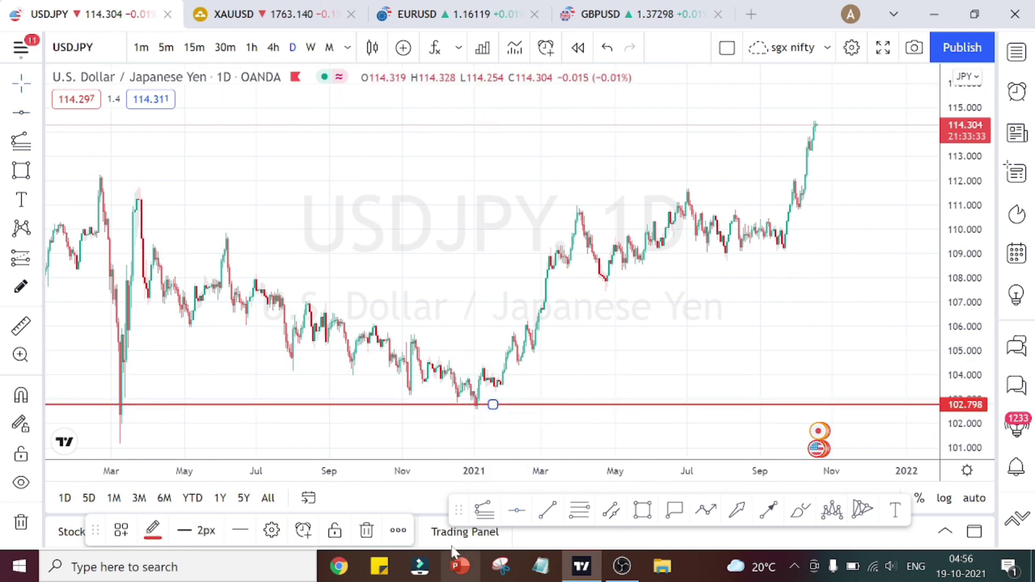
# - Trace the uptrend with the Path tool from the January 2021 low through each major swing high and low to the October 2021 peak
pyautogui.click(706, 510)
pyautogui.click(479, 402)
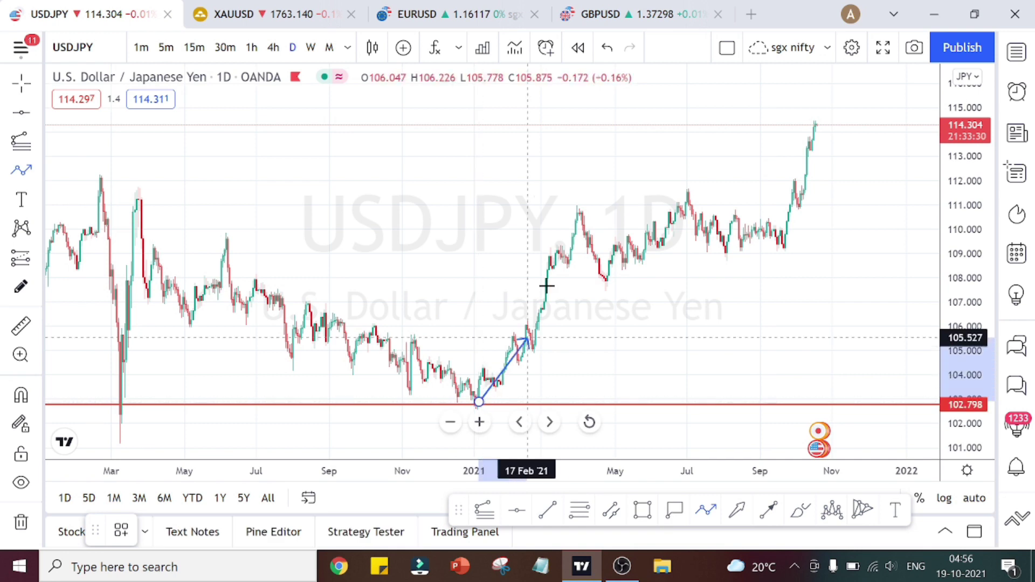
pyautogui.click(608, 290)
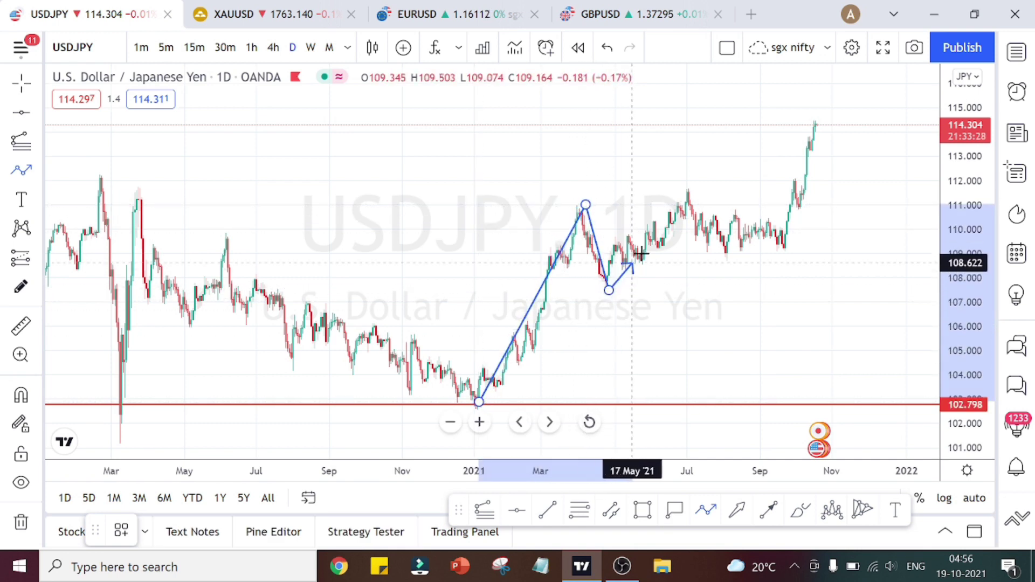
pyautogui.click(689, 195)
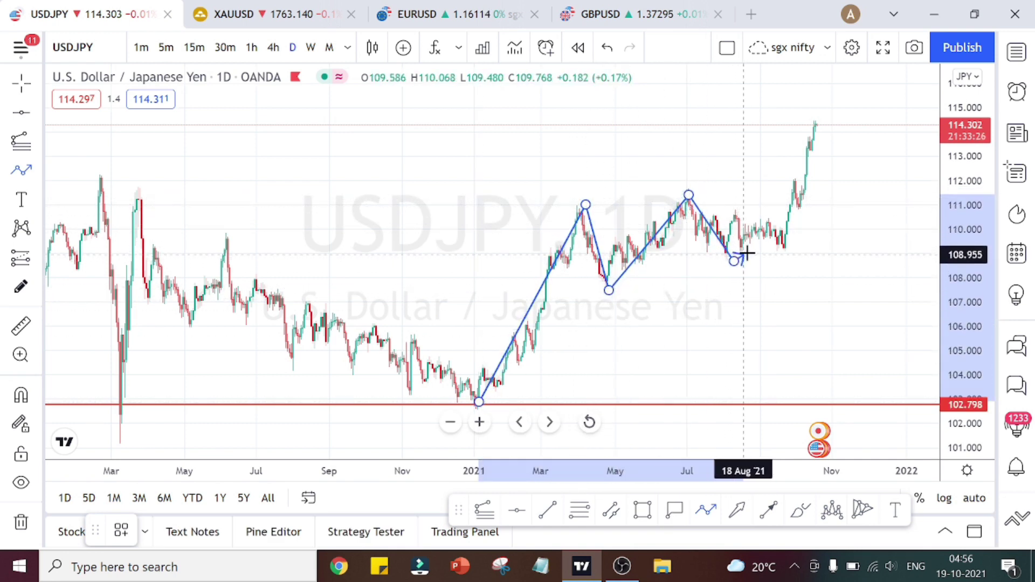
pyautogui.click(772, 224)
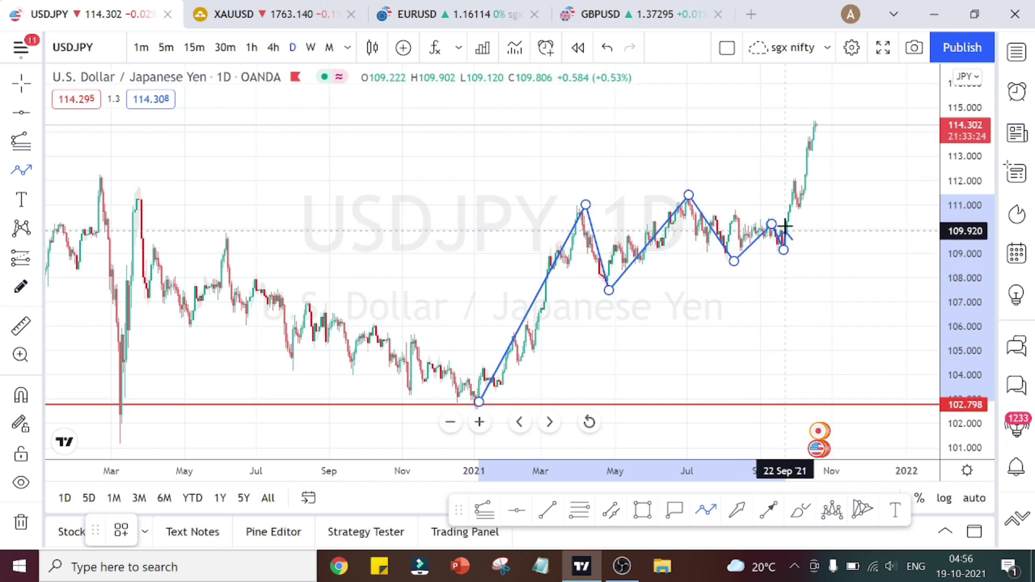
pyautogui.doubleClick(817, 108)
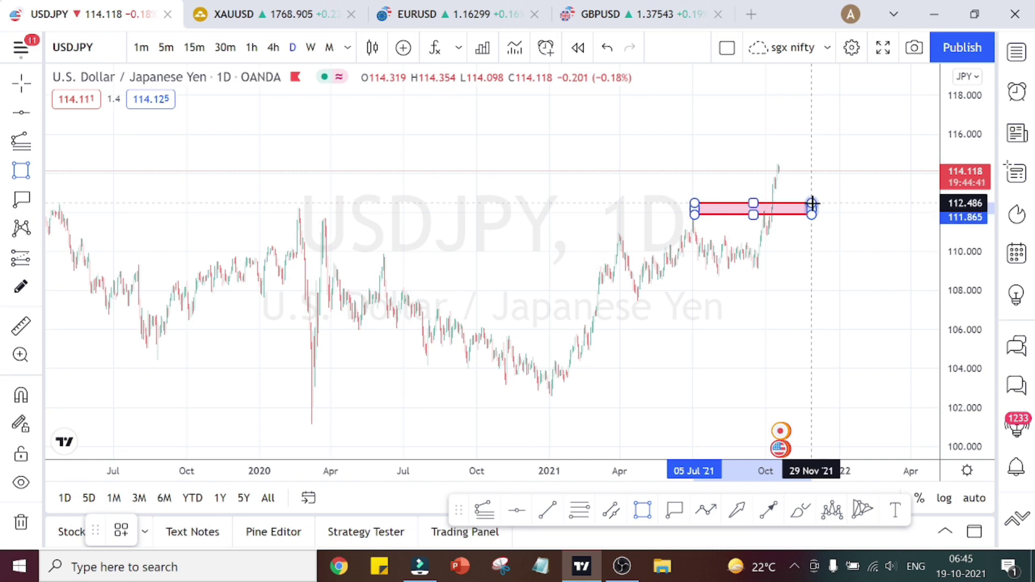
# - Complete a rectangle zone above the July 2021 high, from 5 Jul to 29 Nov 2021, between about 111.865 and 112.486
pyautogui.click(812, 203)
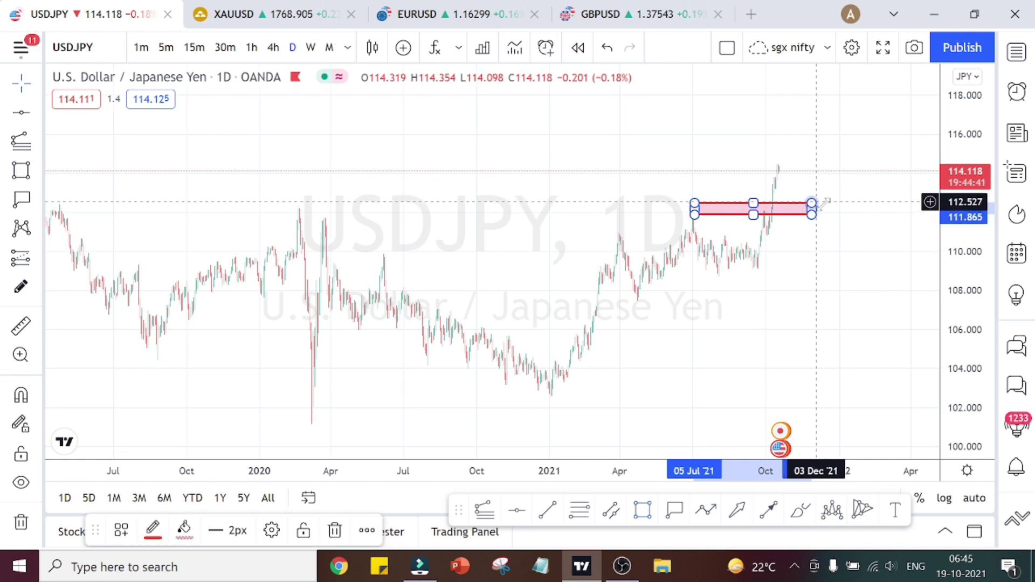
pyautogui.click(839, 214)
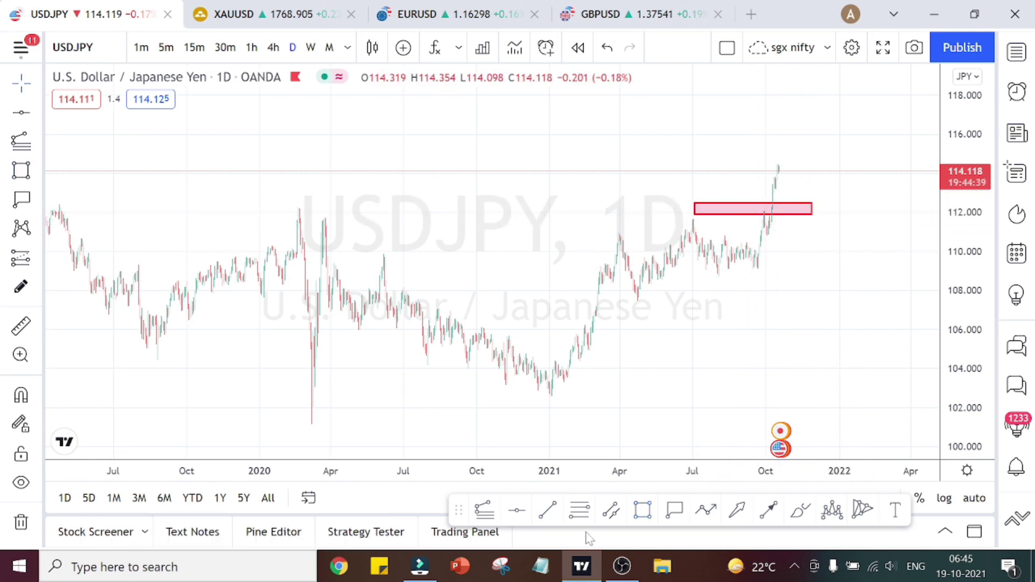
# - Draw a rectangle resistance zone from the October 2018 high across to December 2021, between about 114.4 and 115.1
pyautogui.moveTo(554, 455)
pyautogui.click(479, 423)
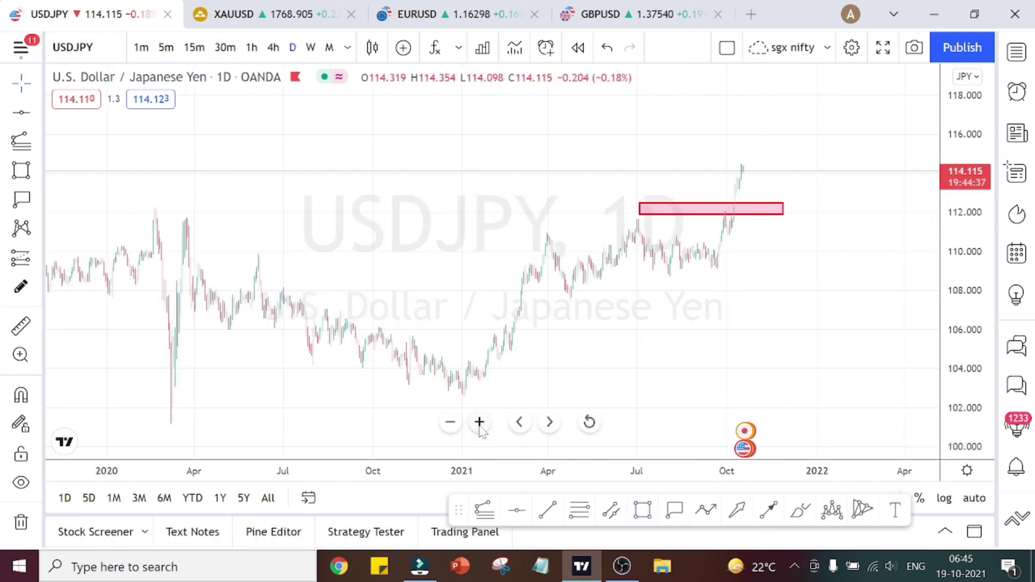
pyautogui.click(479, 422)
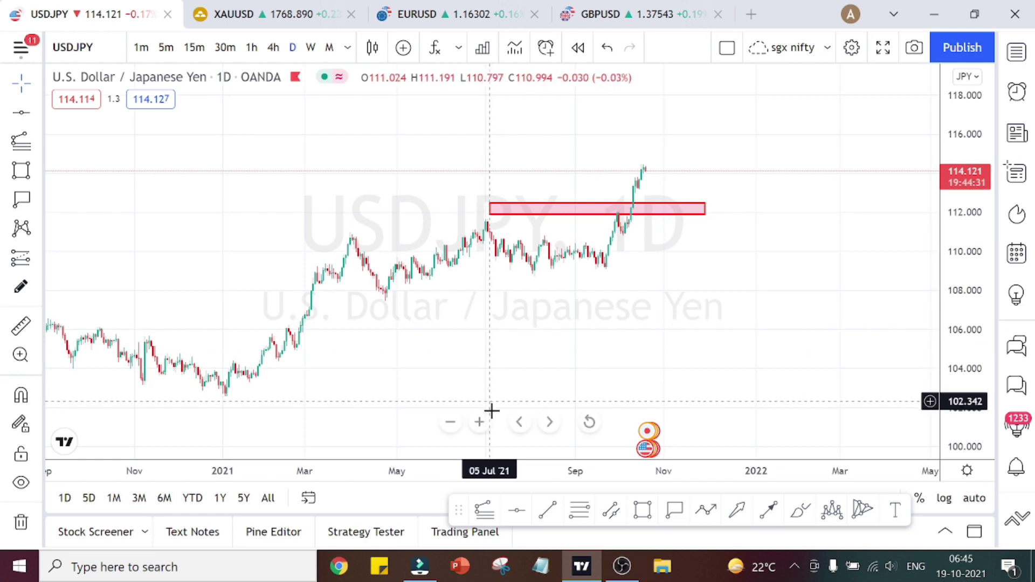
pyautogui.click(451, 422)
pyautogui.click(451, 422)
pyautogui.click(451, 422)
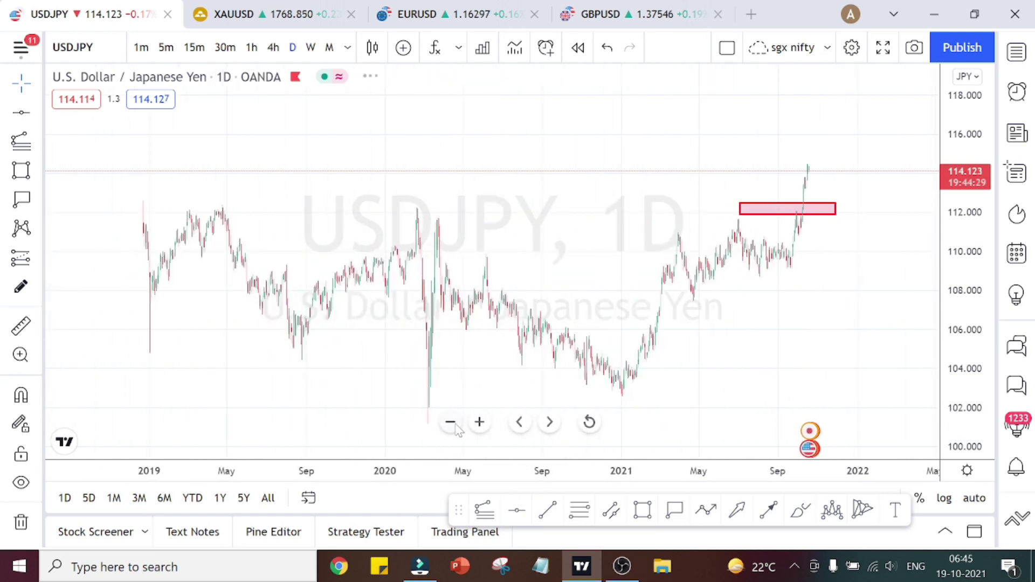
pyautogui.click(451, 422)
pyautogui.moveTo(645, 203); pyautogui.dragTo(664, 253)
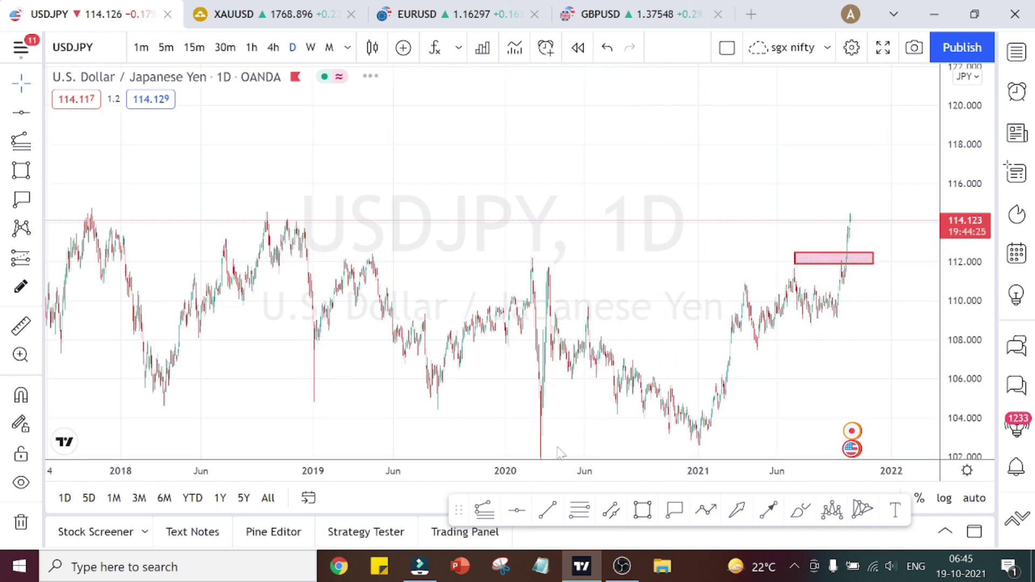
pyautogui.click(642, 509)
pyautogui.moveTo(269, 216); pyautogui.dragTo(887, 192)
pyautogui.click(887, 191)
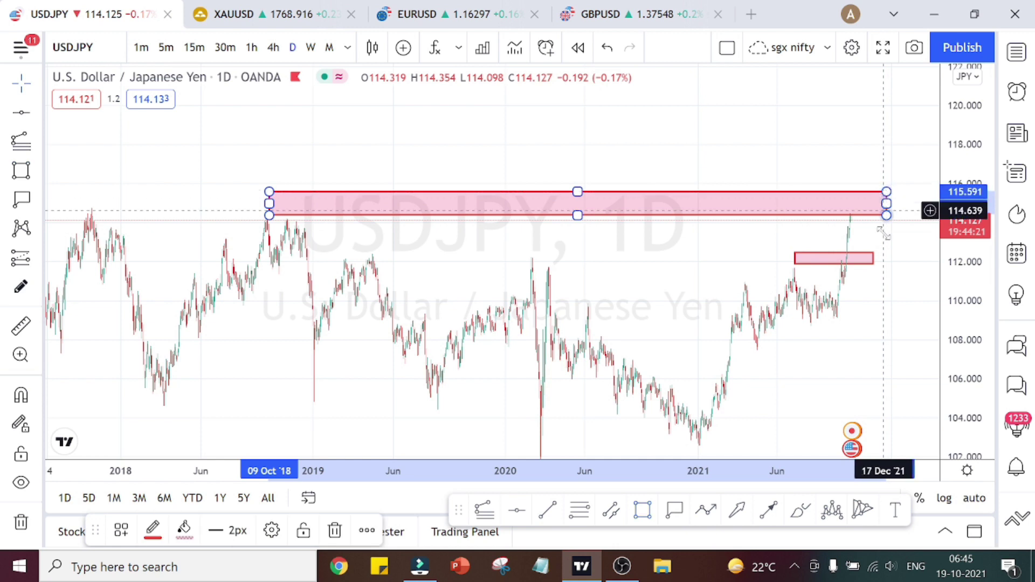
pyautogui.click(894, 279)
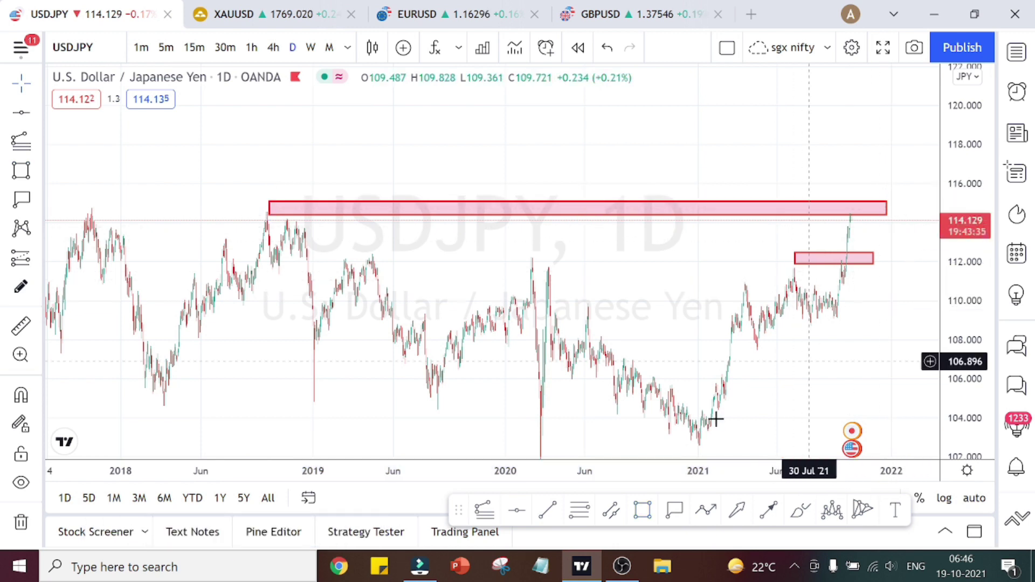
# - Examine the recent price action around the two marked zones, then compare it with the history back to 2018
pyautogui.moveTo(506, 447)
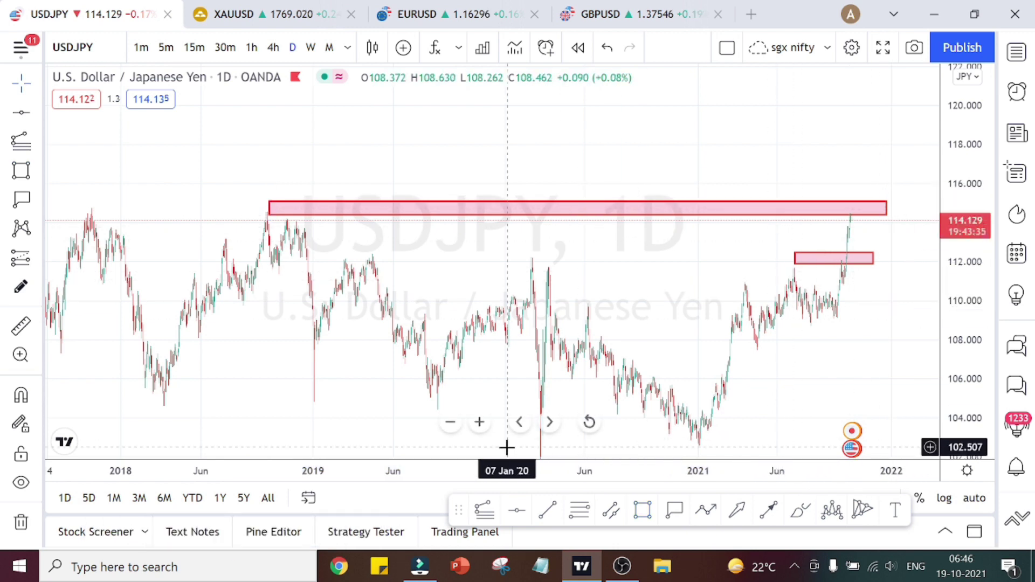
pyautogui.click(479, 422)
pyautogui.click(480, 422)
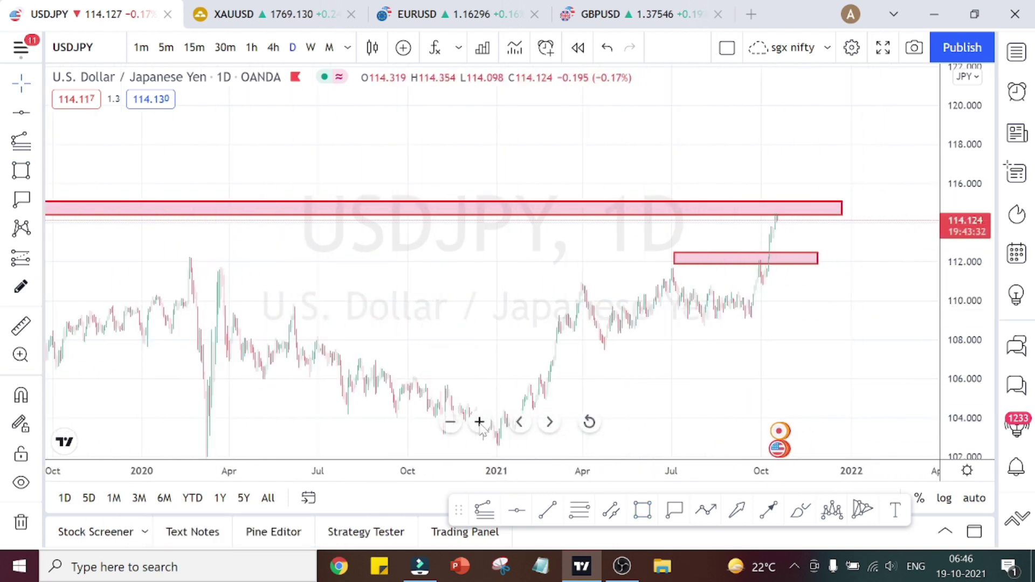
pyautogui.click(795, 206)
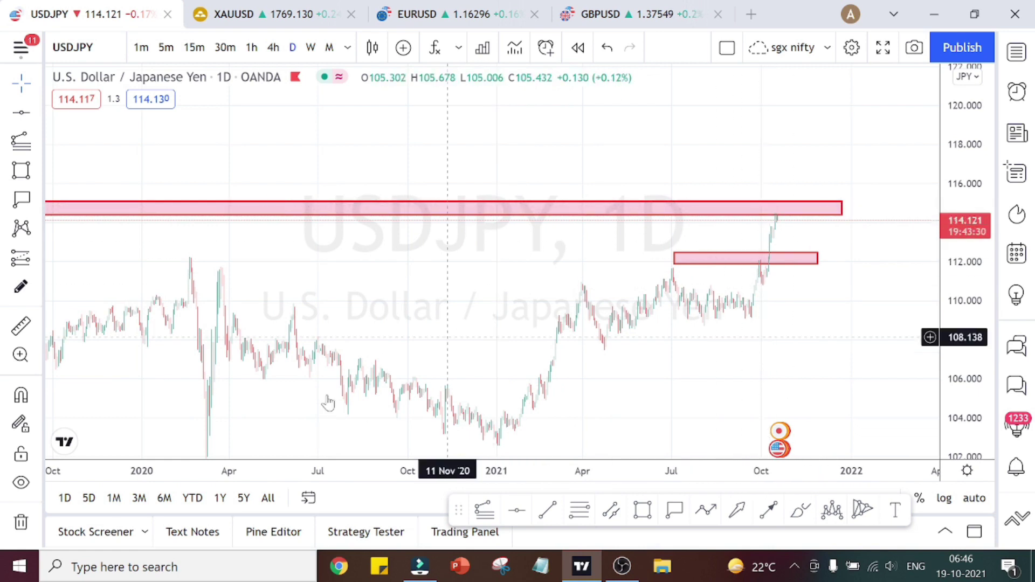
pyautogui.moveTo(393, 450)
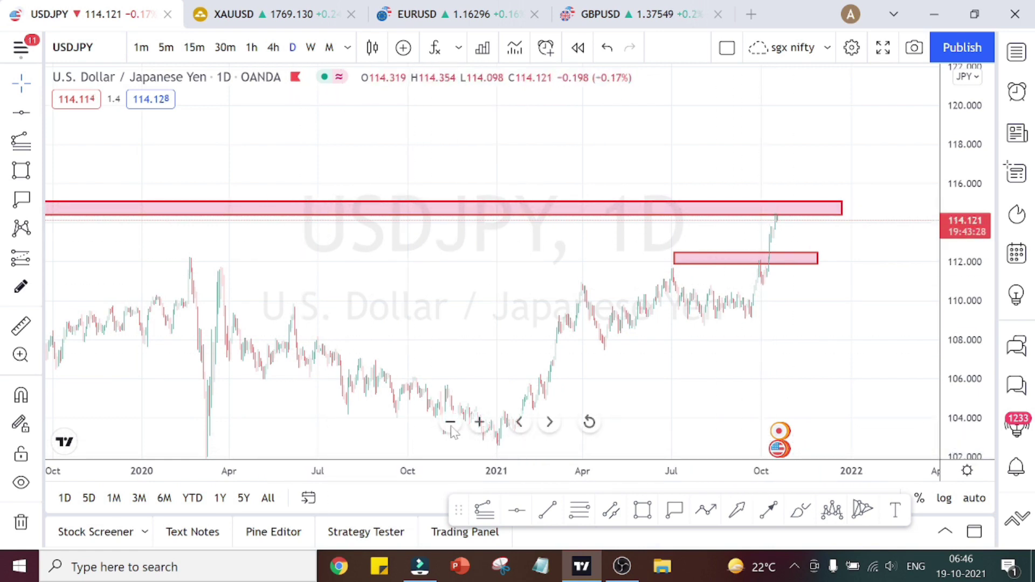
pyautogui.click(451, 422)
pyautogui.click(450, 422)
pyautogui.click(450, 422)
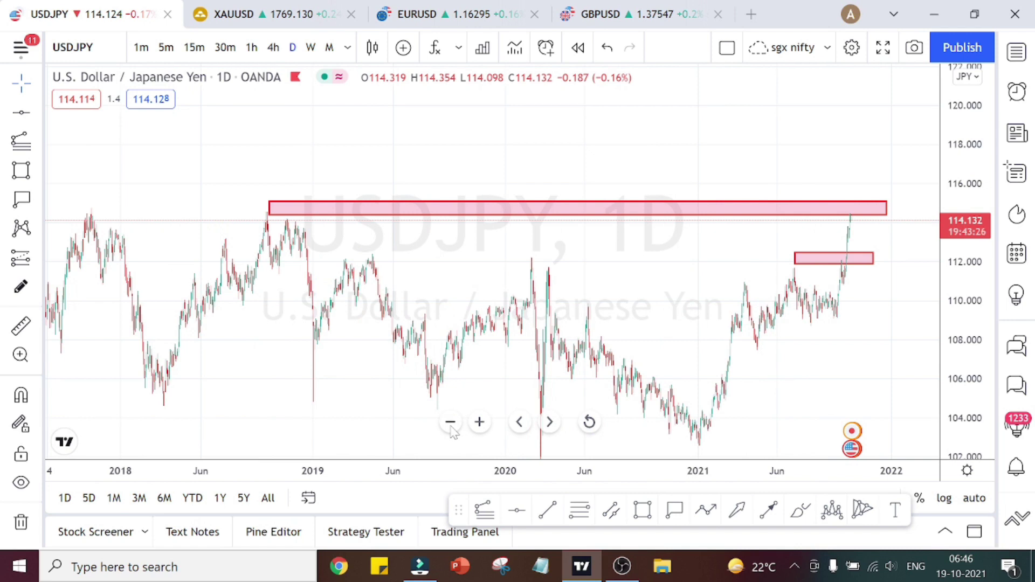
# - Extend the upper zone's start back to April 2017 and lower its bottom edge to about 114.225
pyautogui.moveTo(277, 352); pyautogui.dragTo(337, 363)
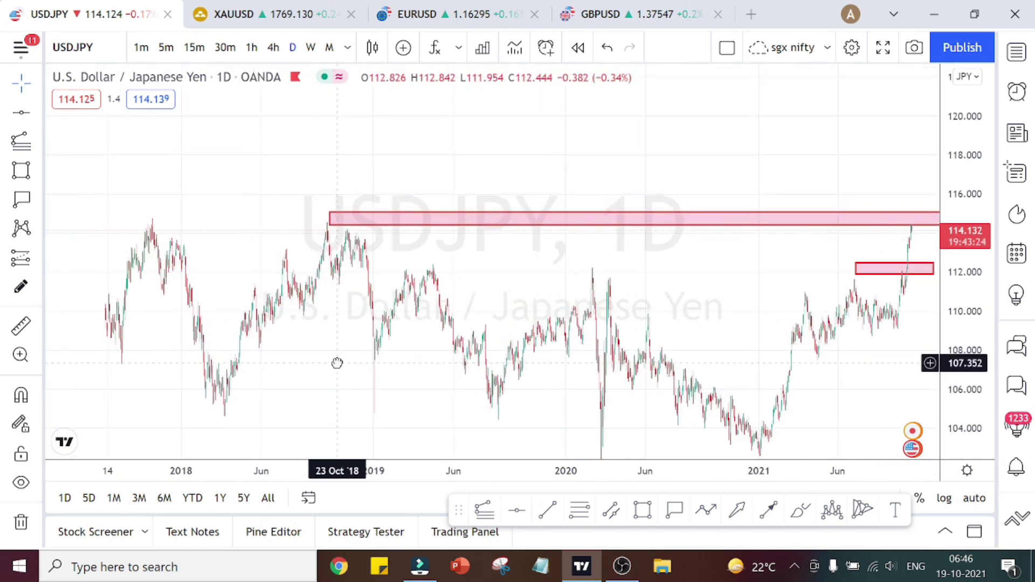
pyautogui.scroll(-3, 533, 224)
pyautogui.click(533, 224)
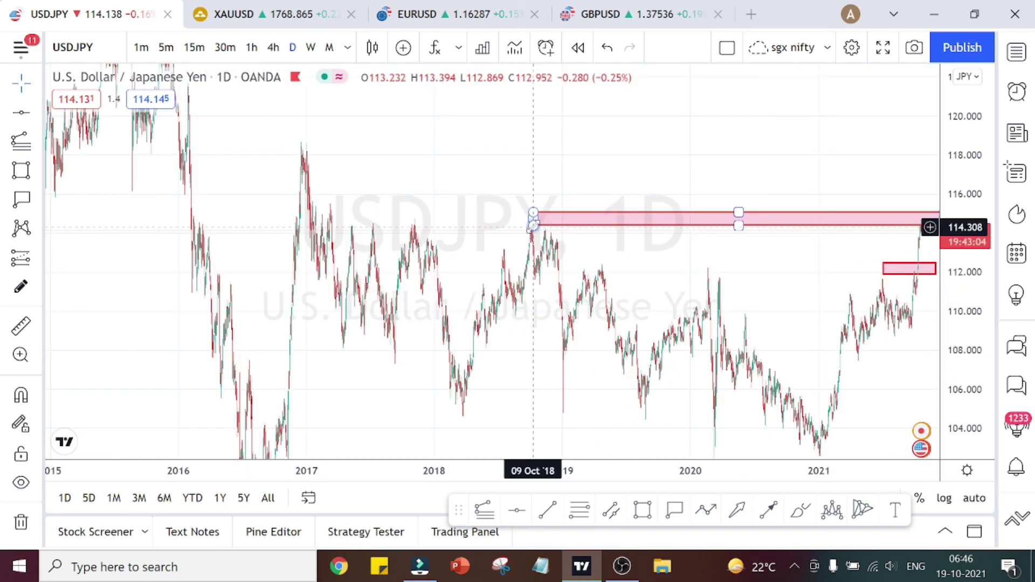
pyautogui.moveTo(533, 224); pyautogui.dragTo(343, 228)
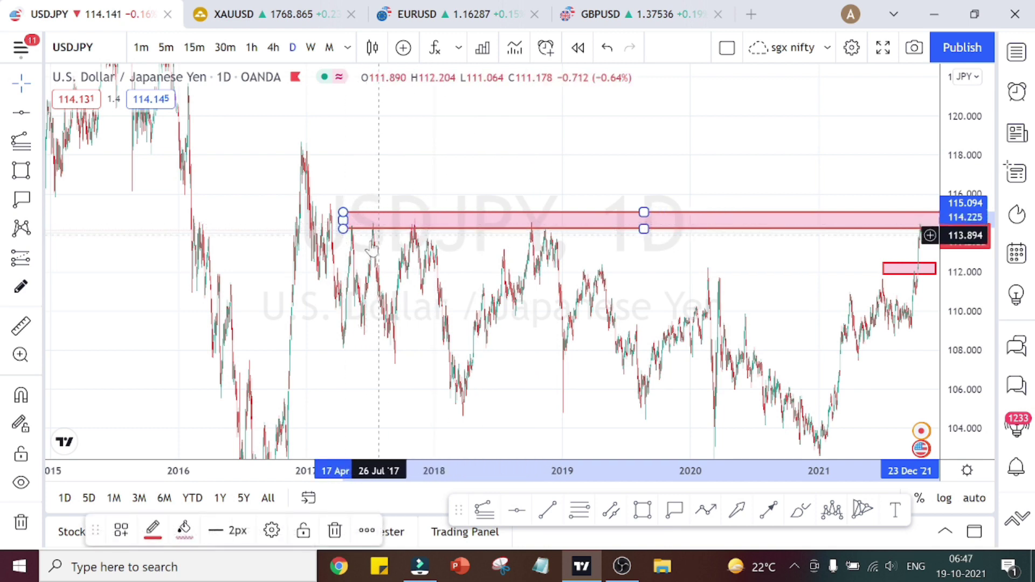
pyautogui.click(411, 302)
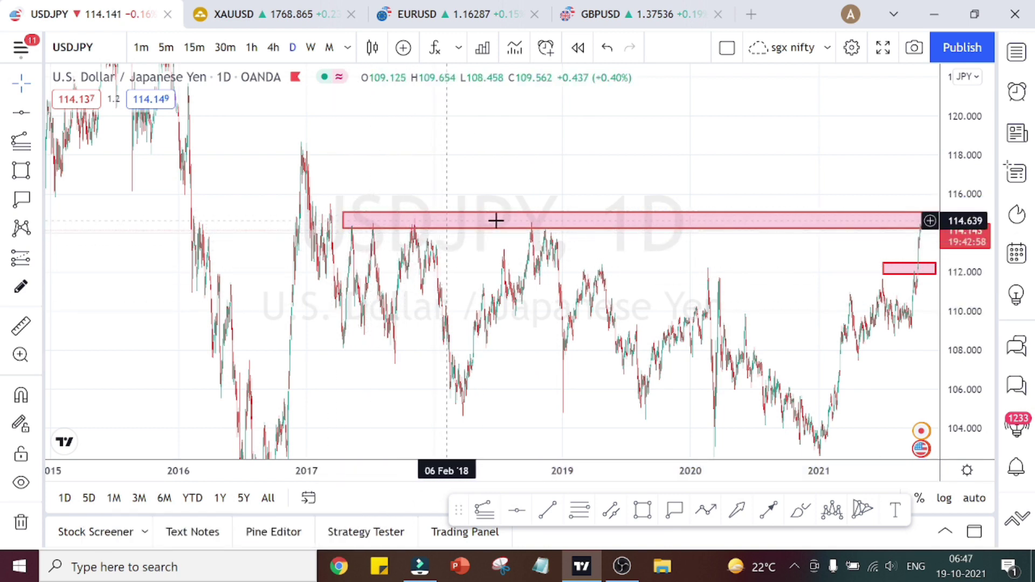
pyautogui.click(393, 222)
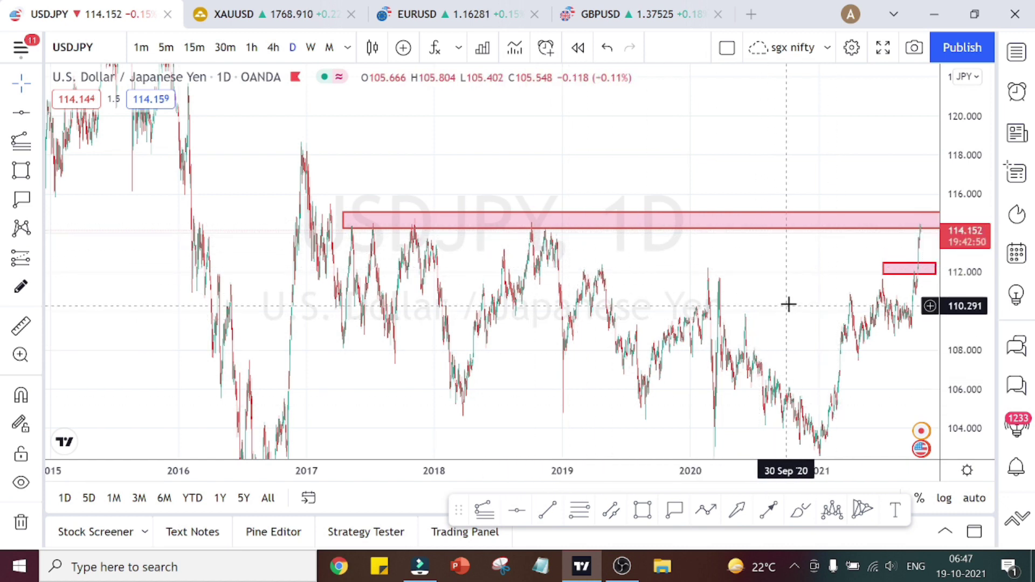
# - Draw a thin rectangle zone from mid-2017 to early April 2022, between about 118.2 and 118.6
pyautogui.moveTo(789, 303)
pyautogui.mouseDown()
pyautogui.moveTo(388, 274)
pyautogui.moveTo(618, 299)
pyautogui.moveTo(669, 317)
pyautogui.mouseUp()
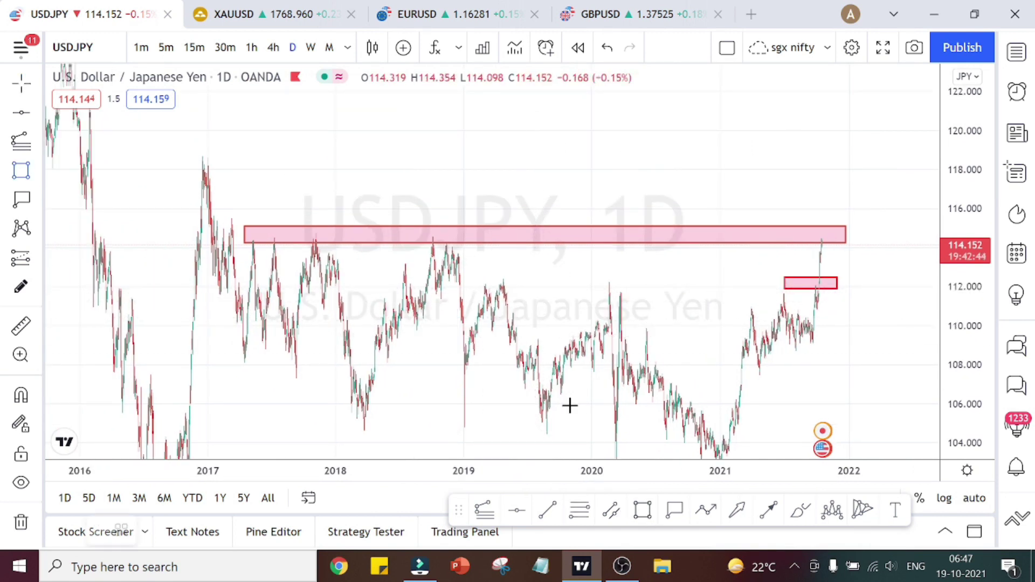
pyautogui.moveTo(274, 166)
pyautogui.mouseDown()
pyautogui.moveTo(596, 180)
pyautogui.moveTo(857, 171)
pyautogui.moveTo(874, 148)
pyautogui.moveTo(881, 159)
pyautogui.mouseUp()
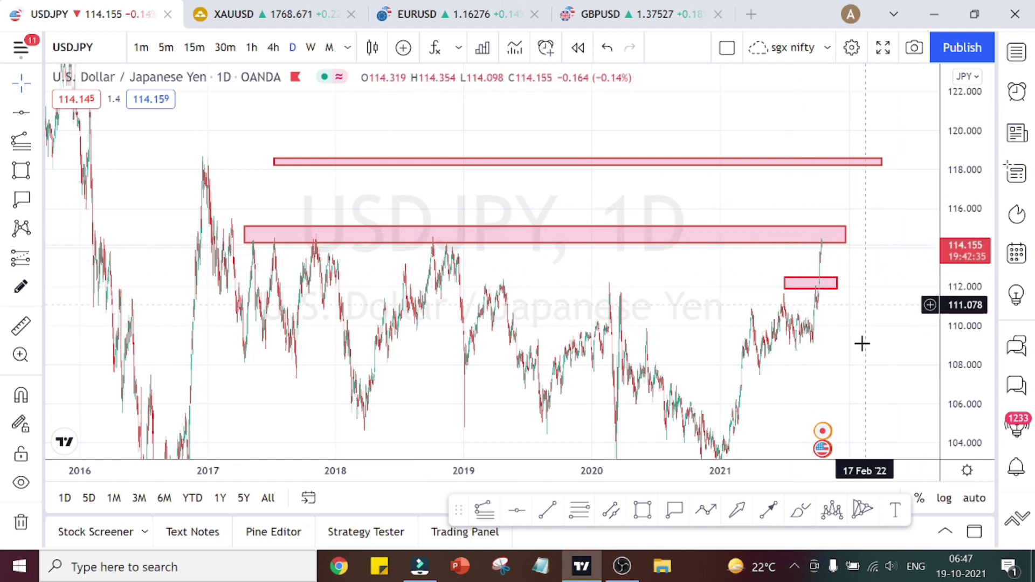
# - Switch to the 1-hour timeframe and draw a rising trend line from the 8 Oct low at about 111.590 to 19 Oct at about 114.5
pyautogui.scroll(3, 861, 358)
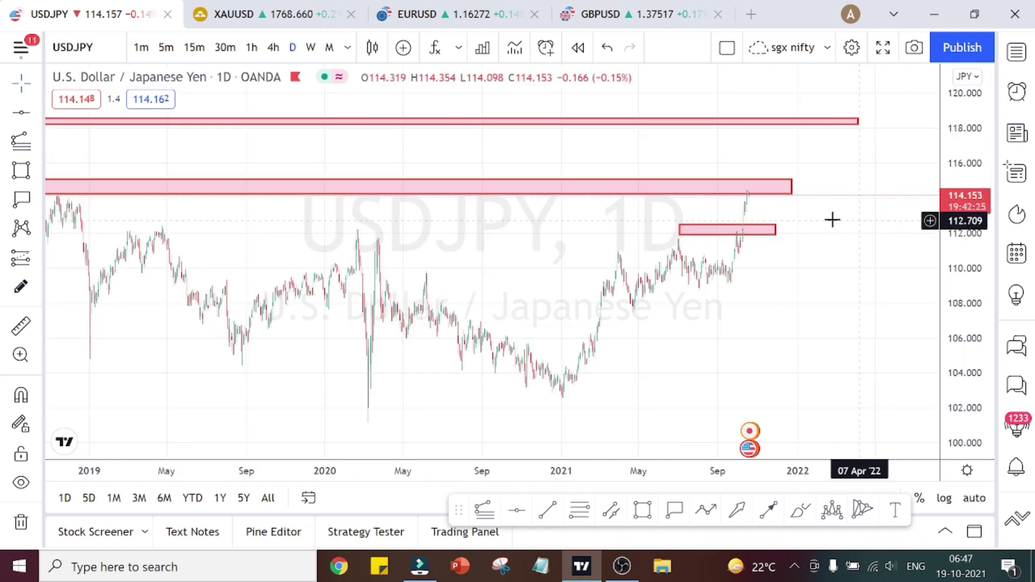
pyautogui.click(251, 47)
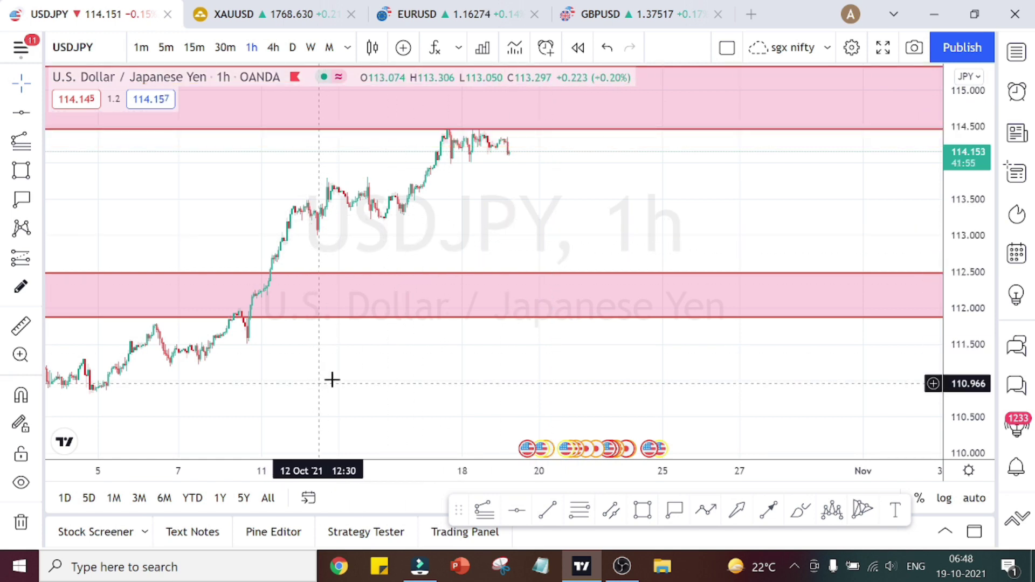
pyautogui.click(479, 423)
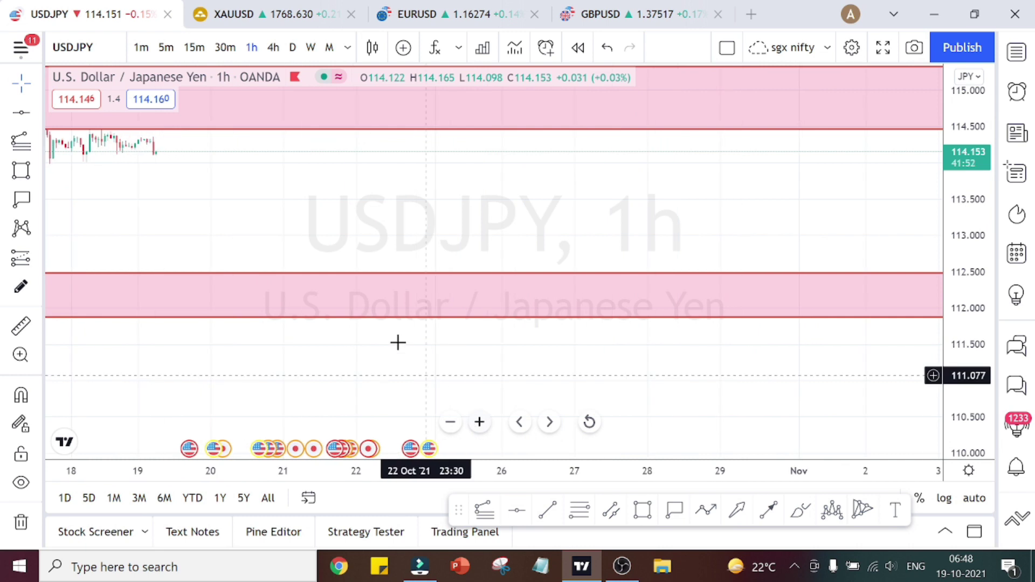
pyautogui.moveTo(343, 197)
pyautogui.mouseDown()
pyautogui.moveTo(813, 199)
pyautogui.moveTo(916, 212)
pyautogui.mouseUp()
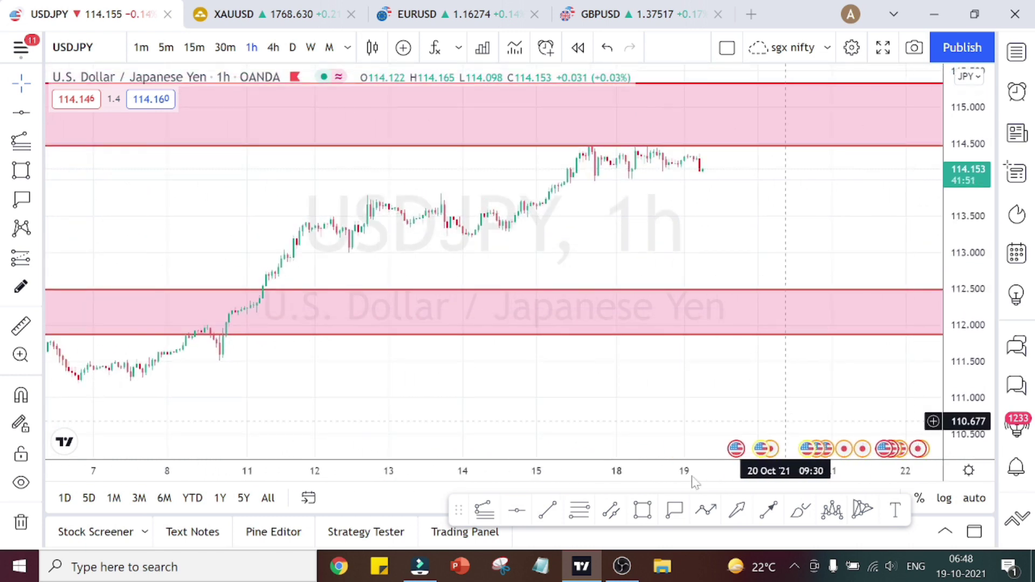
pyautogui.click(543, 511)
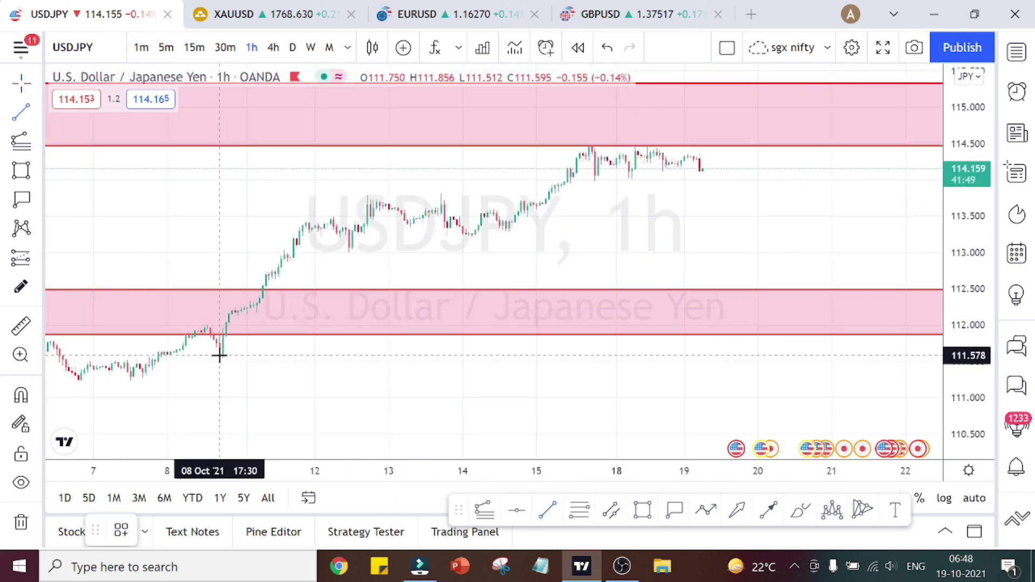
pyautogui.click(219, 356)
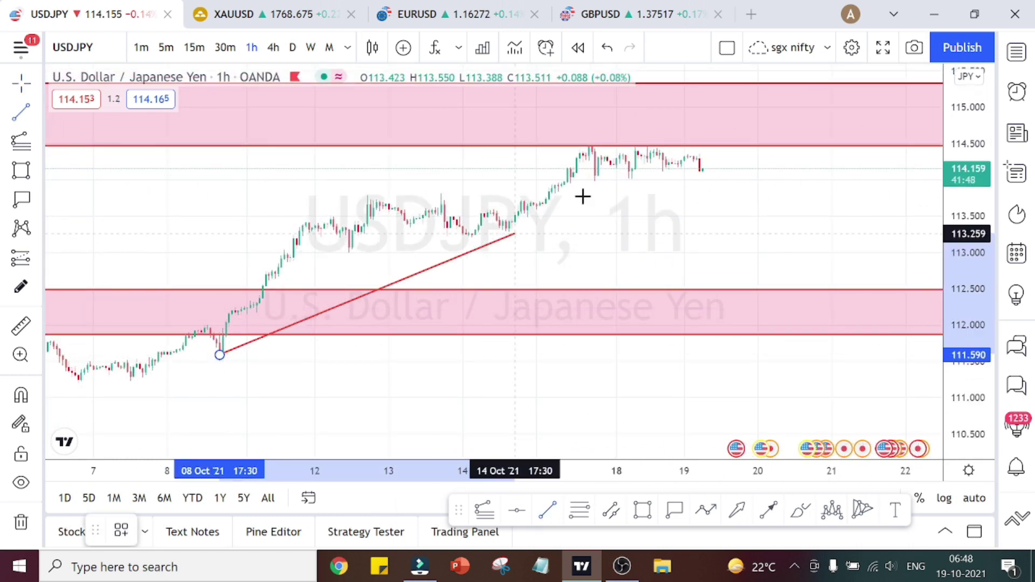
pyautogui.click(712, 141)
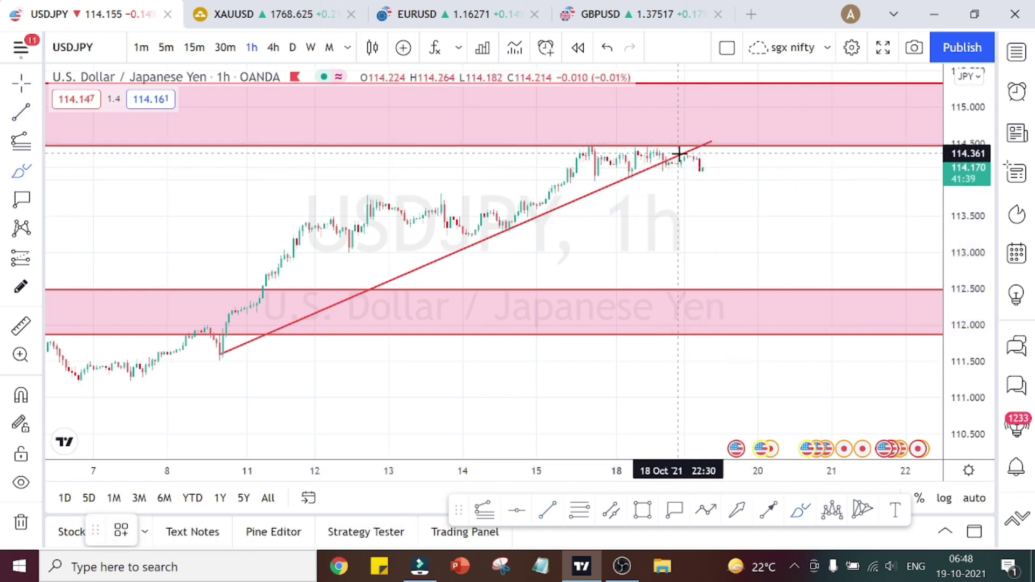
# - Circle the latest candles below the trend line's upper end with the brush
pyautogui.moveTo(679, 153)
pyautogui.mouseDown()
pyautogui.moveTo(697, 148)
pyautogui.moveTo(684, 185)
pyautogui.moveTo(666, 156)
pyautogui.mouseUp()
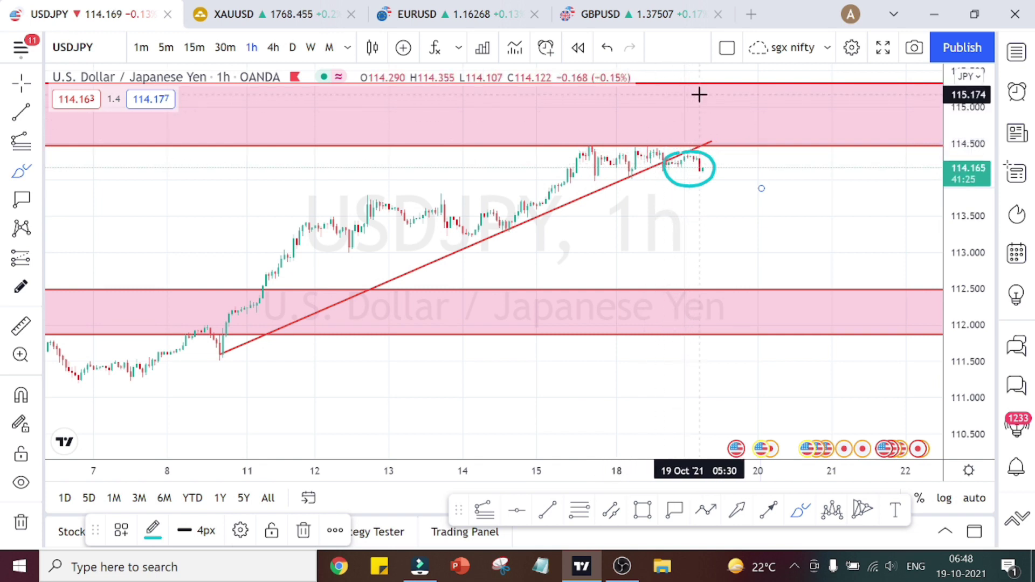
# - Box the 12–15 Oct sideways range between about 113.2 and 113.7, and draw a rising arrow from about 113.54 to 114.48
pyautogui.moveTo(971, 218); pyautogui.dragTo(972, 117)
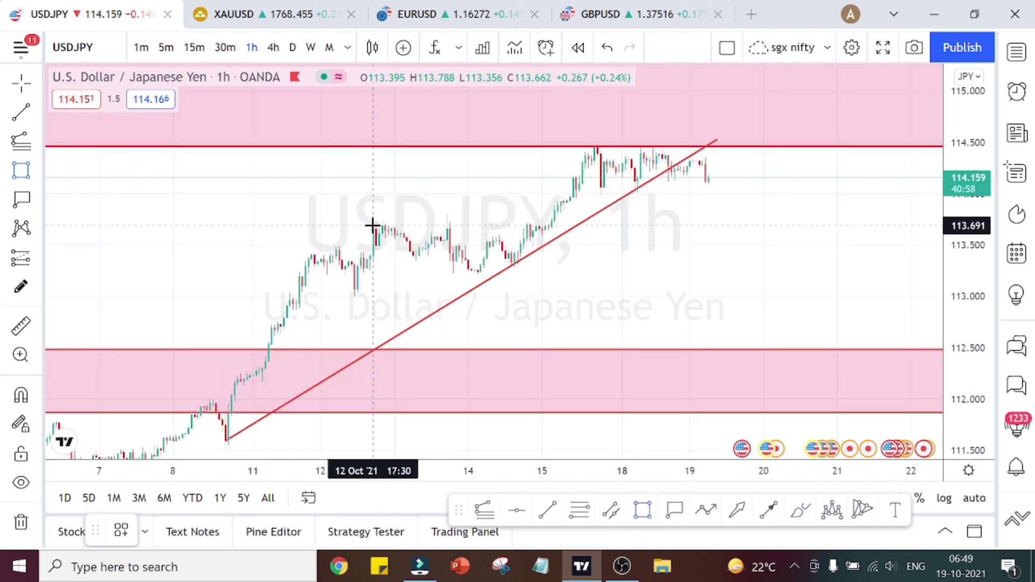
pyautogui.moveTo(372, 225); pyautogui.dragTo(552, 274)
pyautogui.hotkey('alt', 't')
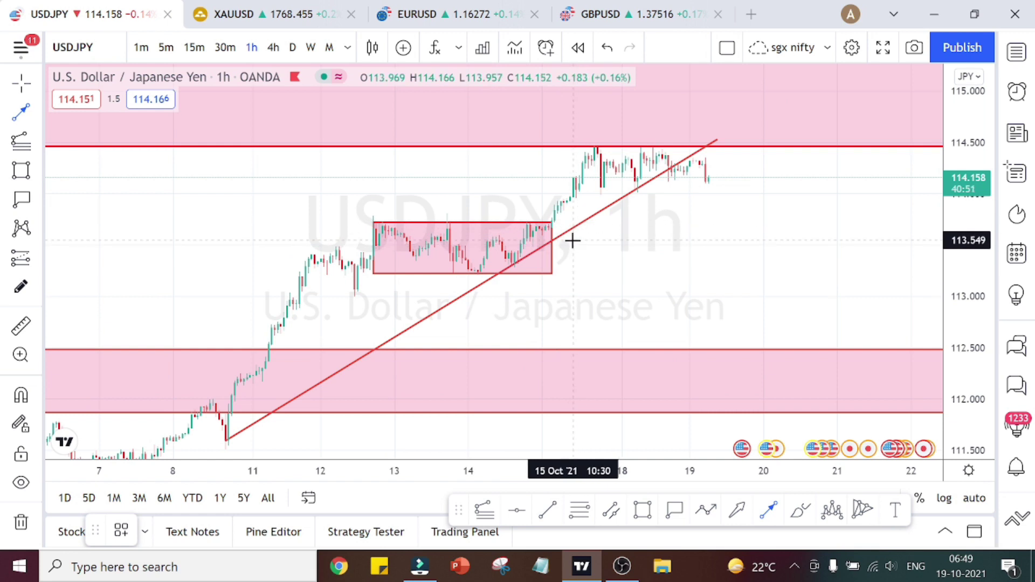
pyautogui.click(631, 145)
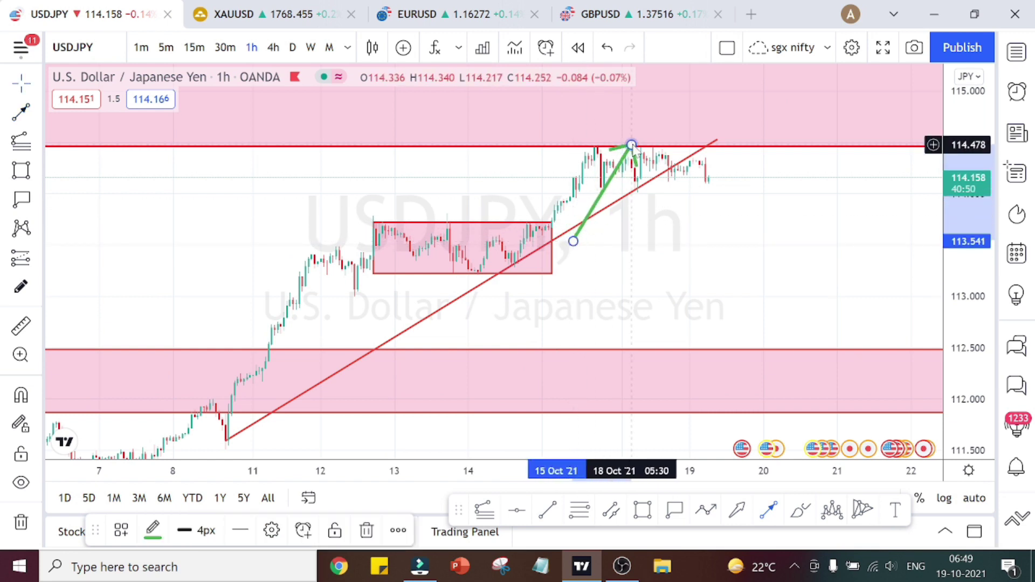
pyautogui.click(657, 177)
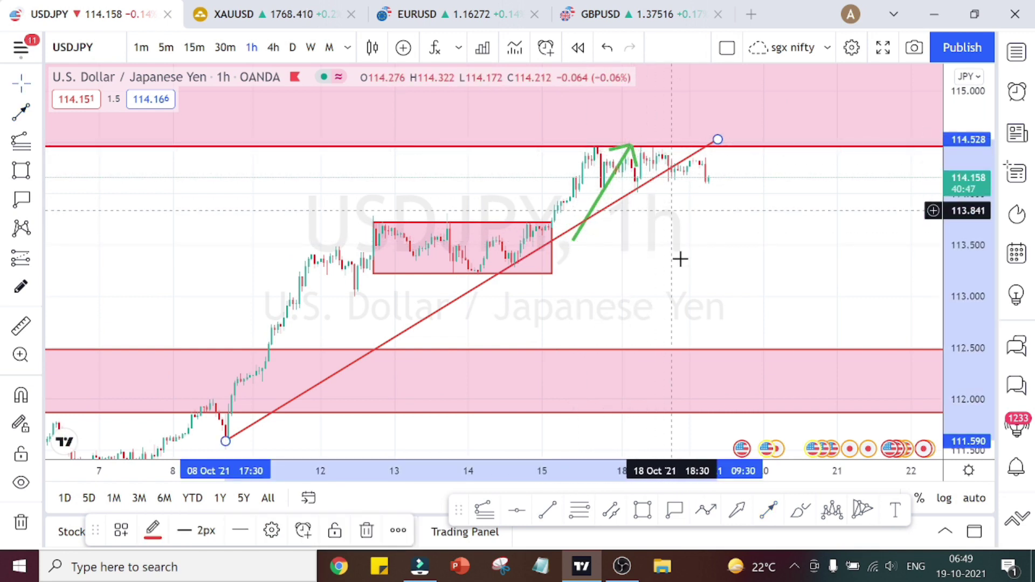
# - Draw a yellow-filled rectangle around the latest consolidation from 15 Oct to late 19 Oct, between about 114.10 and 114.46
pyautogui.click(642, 512)
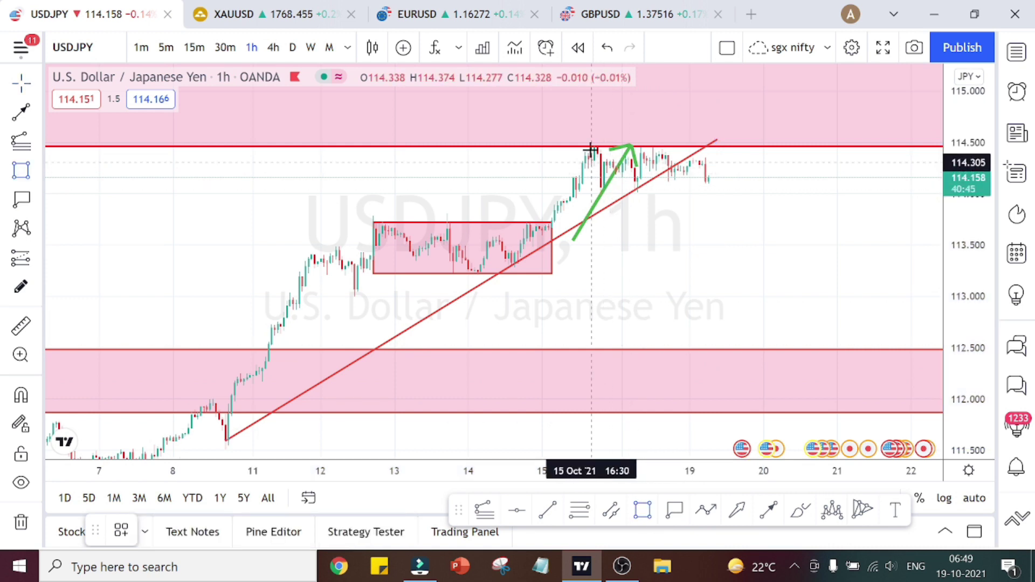
pyautogui.moveTo(589, 145); pyautogui.dragTo(758, 183)
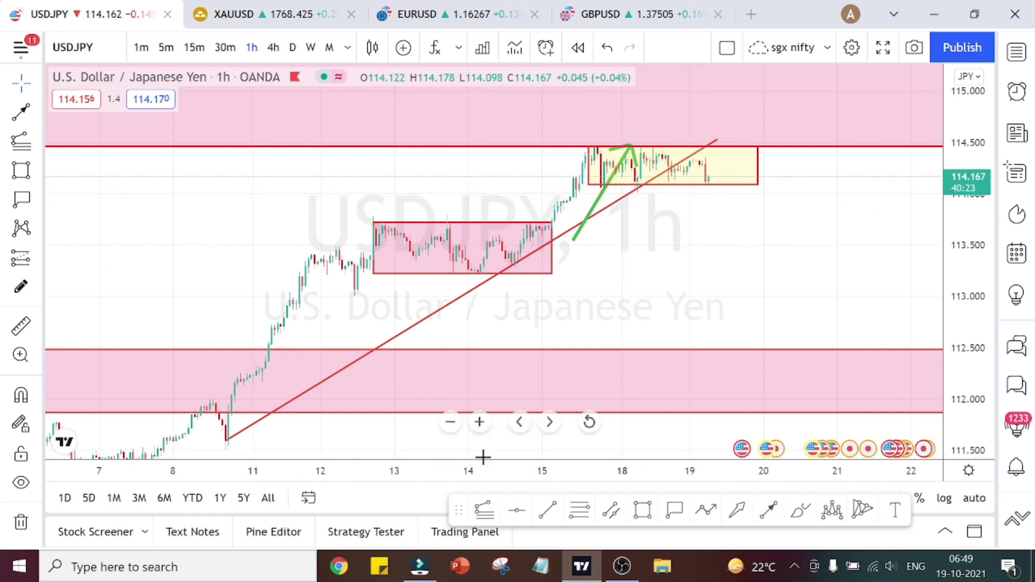
pyautogui.click(479, 423)
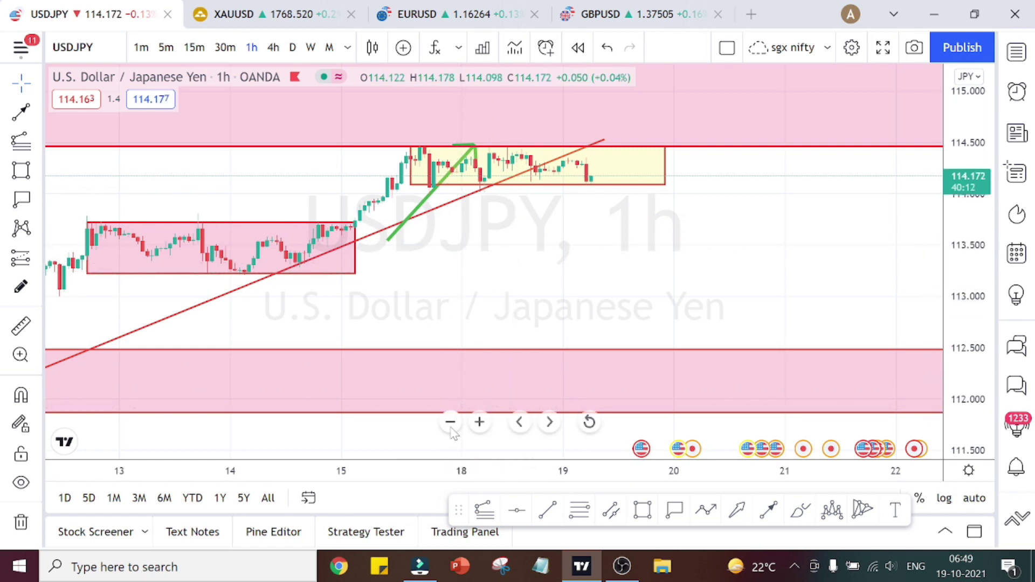
pyautogui.click(450, 422)
pyautogui.click(451, 423)
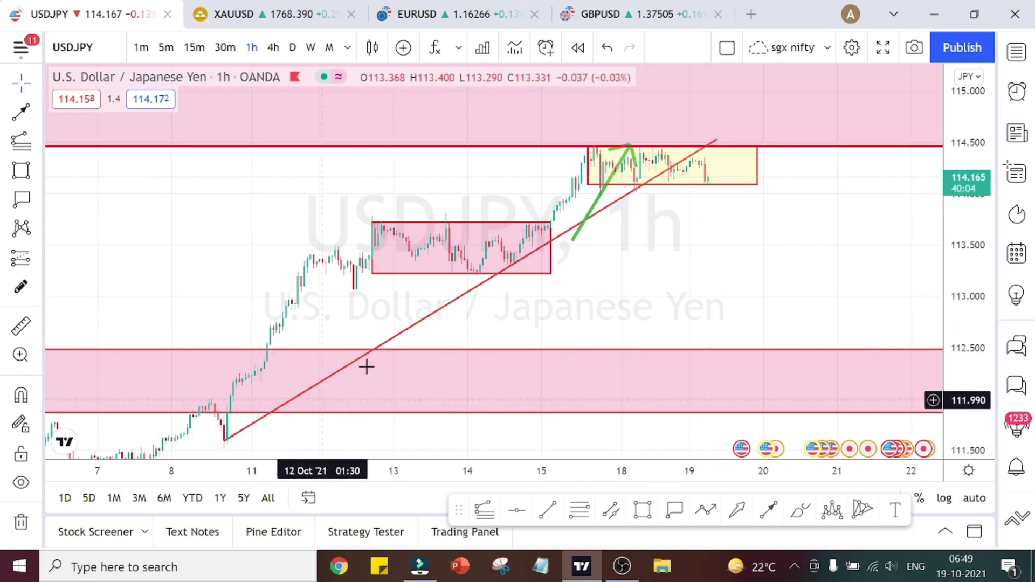
# - Move the green arrow so it starts at the yellow rectangle's upper-right corner and points up through the resistance zone
pyautogui.moveTo(879, 269); pyautogui.dragTo(871, 285)
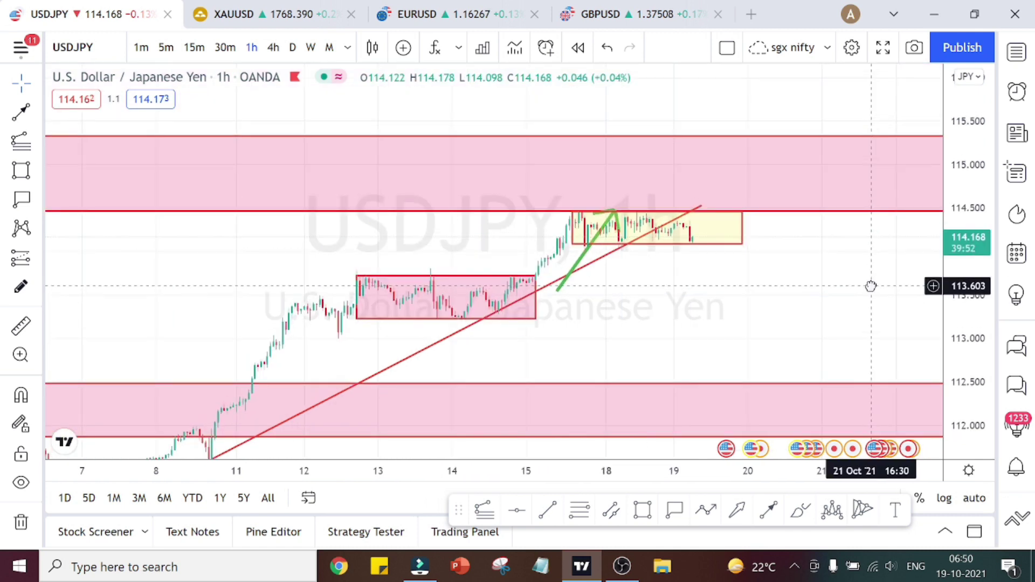
pyautogui.moveTo(576, 262); pyautogui.dragTo(762, 185)
pyautogui.click(797, 199)
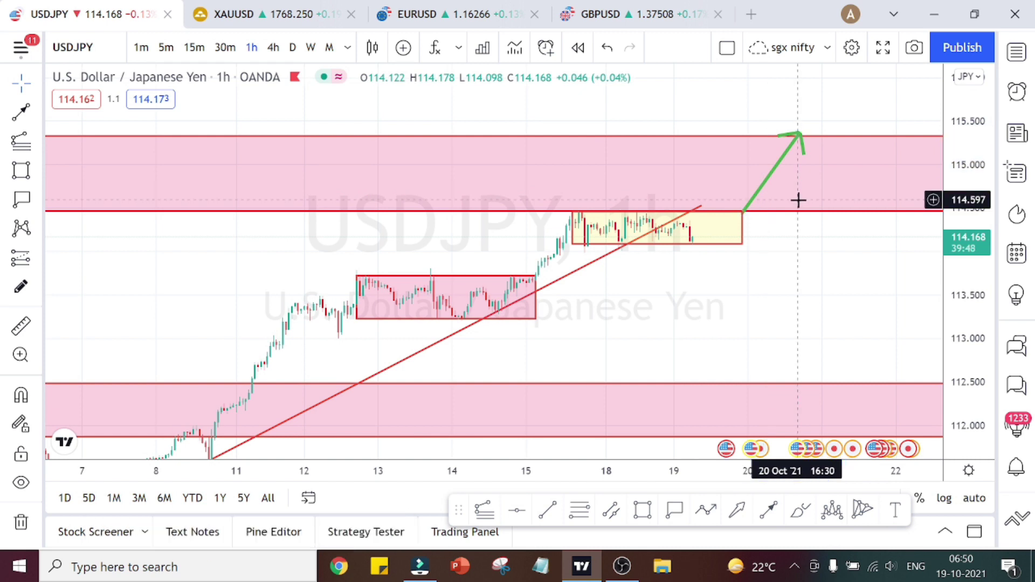
# - Duplicate the yellow rectangle and stack the copy directly above it, from 114.456 to about 114.83, with an orange fill
pyautogui.click(686, 253)
pyautogui.hotkey('ctrl', 'v')
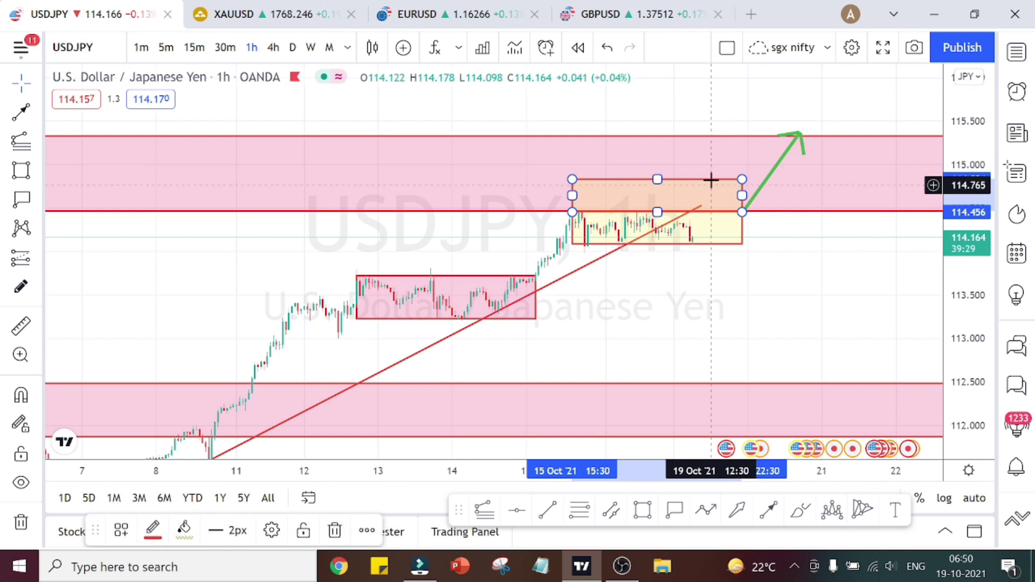
pyautogui.moveTo(711, 179); pyautogui.dragTo(711, 179)
pyautogui.click(806, 245)
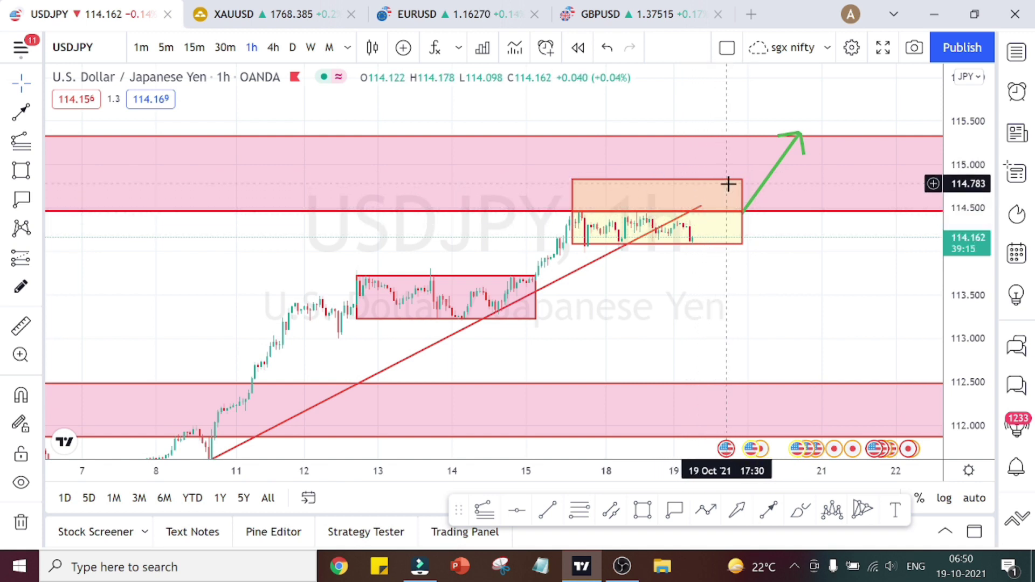
# - Add a blue-filled copy of the rectangle directly below the yellow one, from about 114.10 down to about 113.72
pyautogui.moveTo(967, 310); pyautogui.dragTo(965, 200)
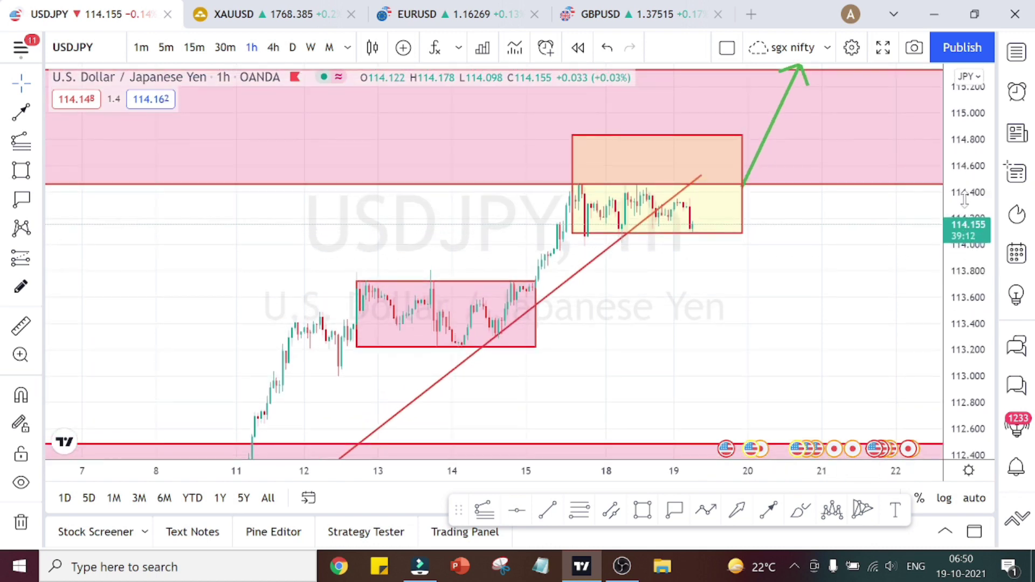
pyautogui.click(697, 237)
pyautogui.click(696, 273)
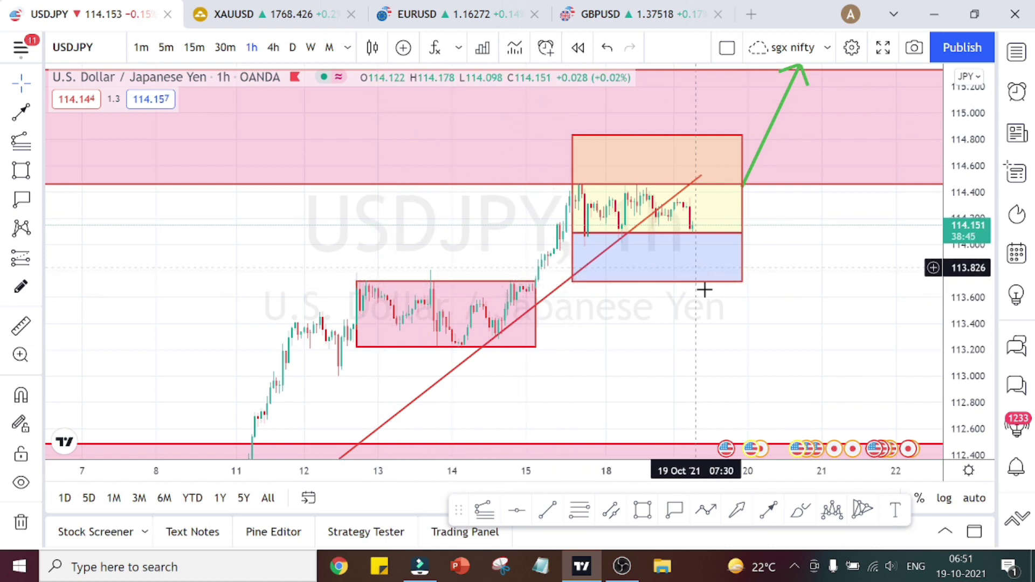
# - Add horizontal lines at the blue rectangle's bottom (113.715), the yellow rectangle's bottom (114.096) and the orange rectangle's top (114.834)
pyautogui.click(518, 512)
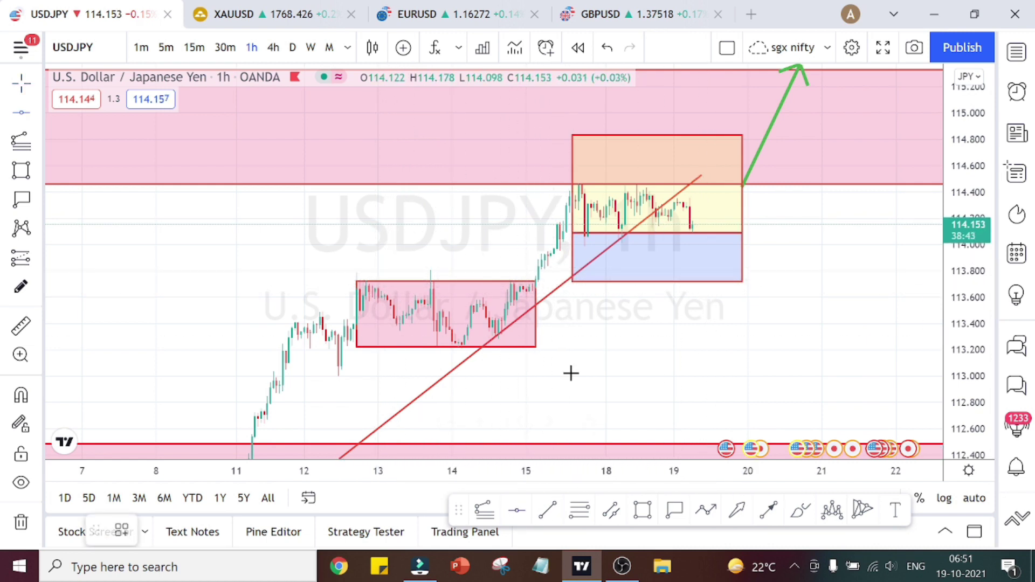
pyautogui.click(585, 282)
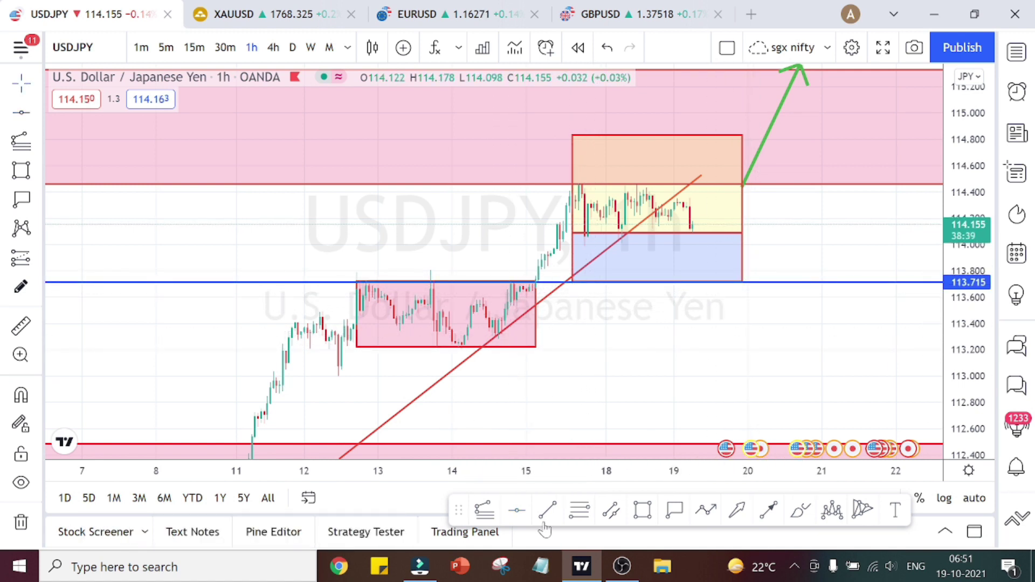
pyautogui.click(517, 512)
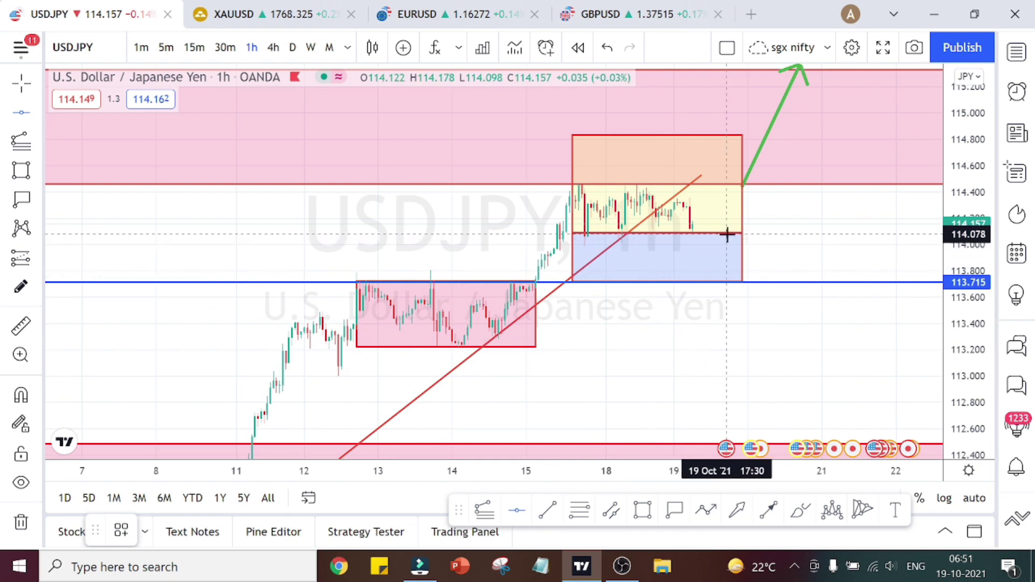
pyautogui.click(727, 232)
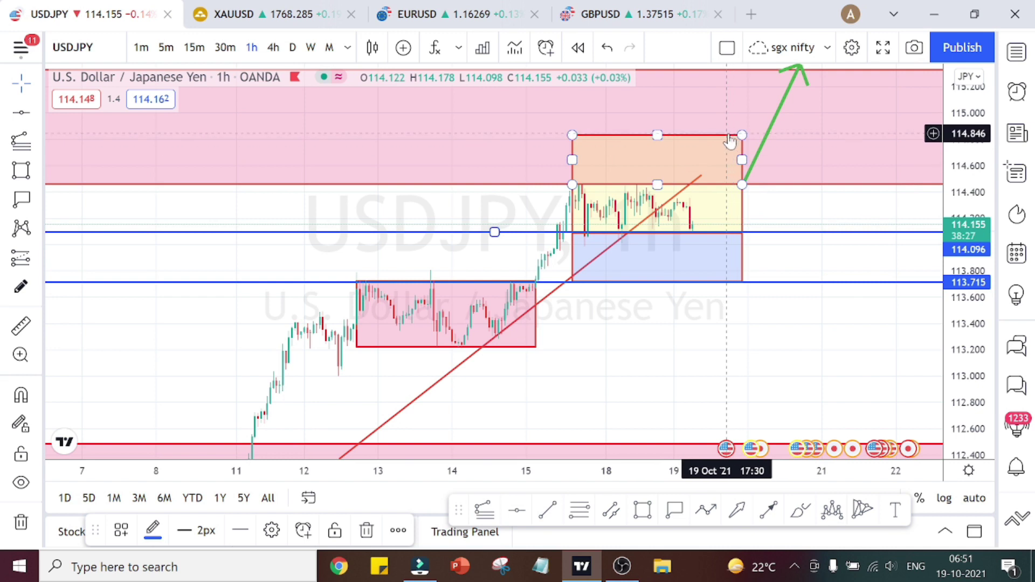
pyautogui.click(518, 511)
pyautogui.click(756, 136)
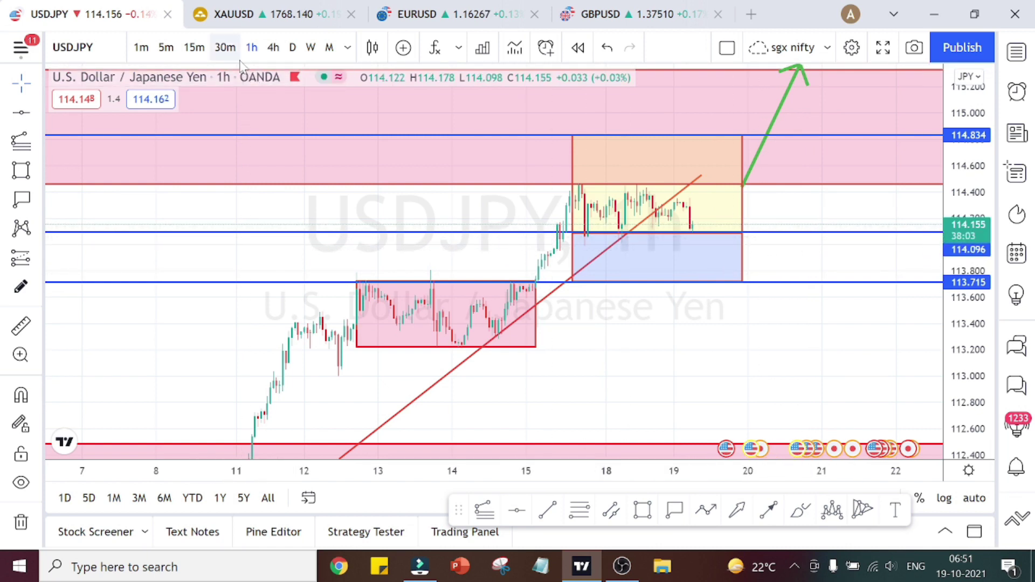
# - Switch to the 30-minute timeframe and draw a trend-based Fib extension from the 113.314 low to the 114.456 high, projected from about 114.00
pyautogui.click(225, 47)
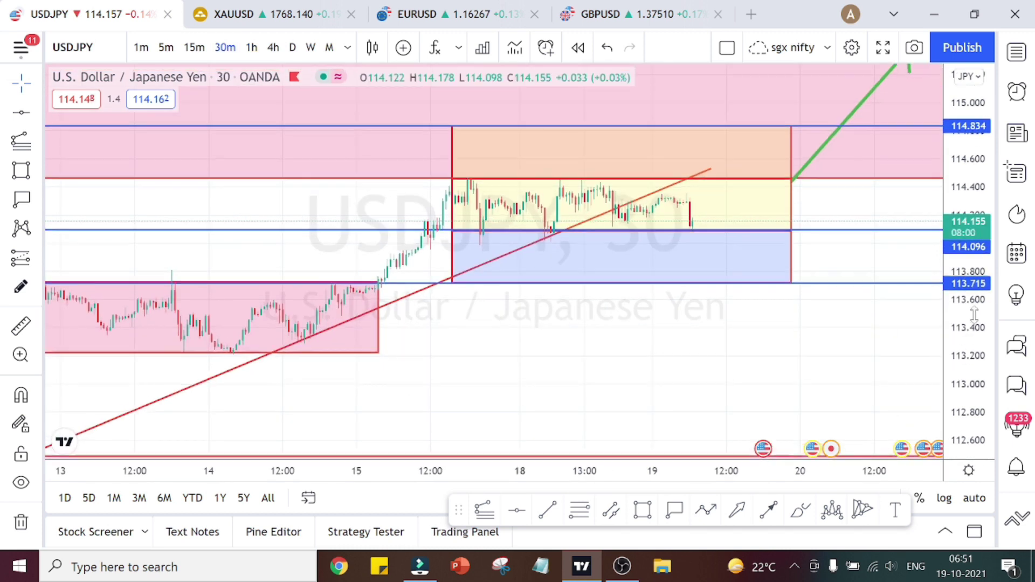
pyautogui.moveTo(975, 316); pyautogui.dragTo(1024, 308)
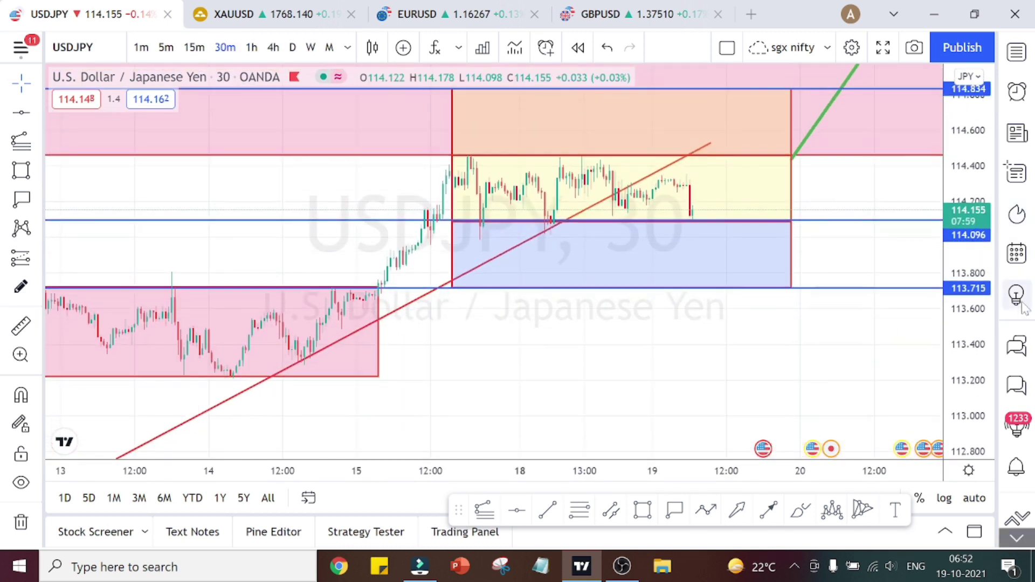
pyautogui.moveTo(813, 358); pyautogui.dragTo(820, 418)
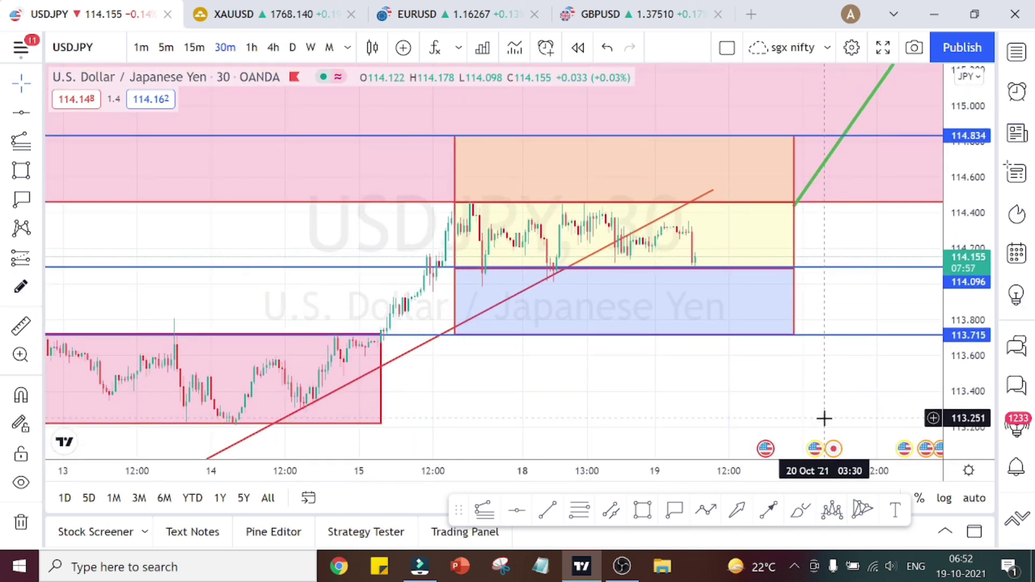
pyautogui.click(490, 513)
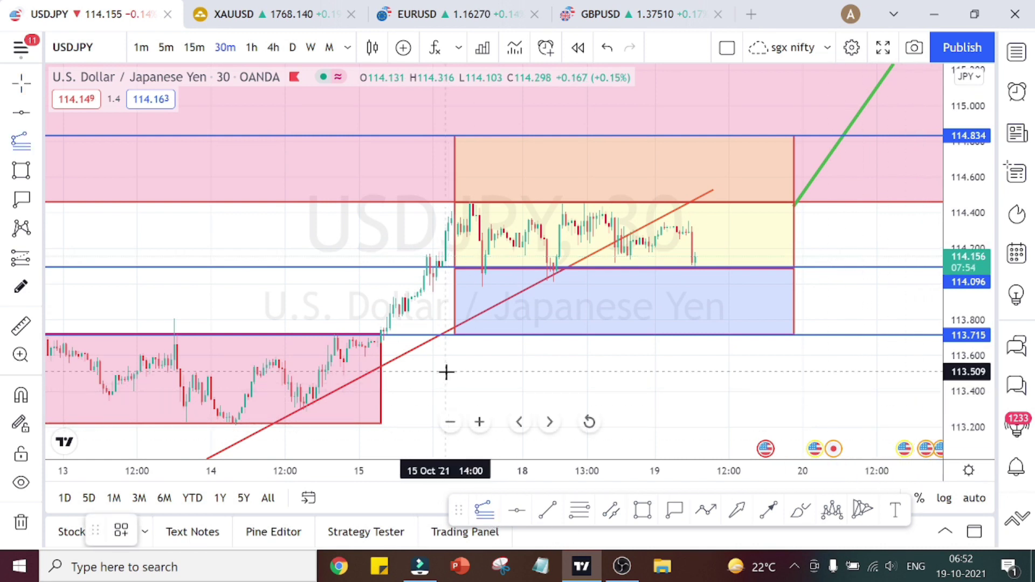
pyautogui.click(301, 406)
pyautogui.click(491, 204)
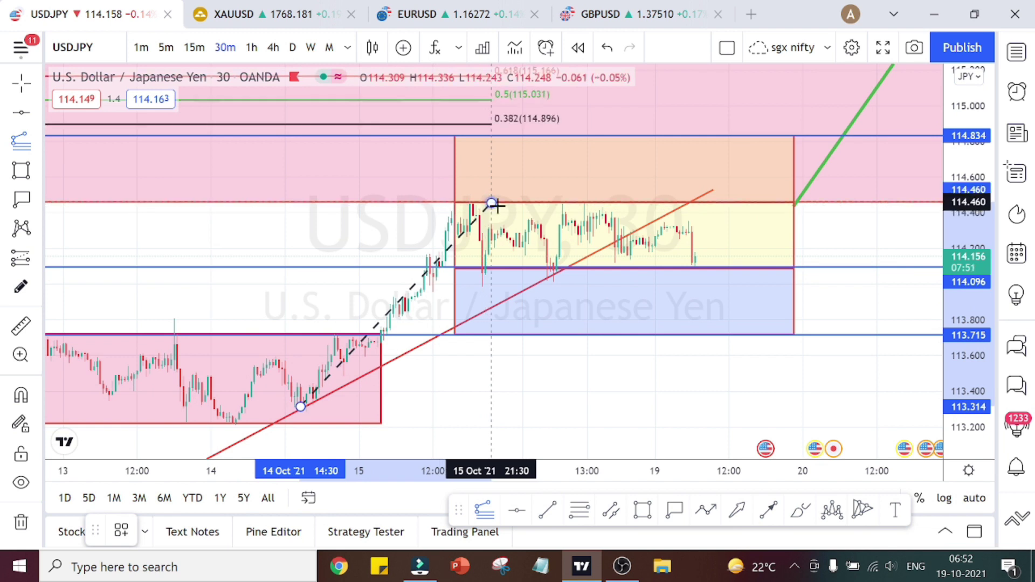
pyautogui.click(774, 287)
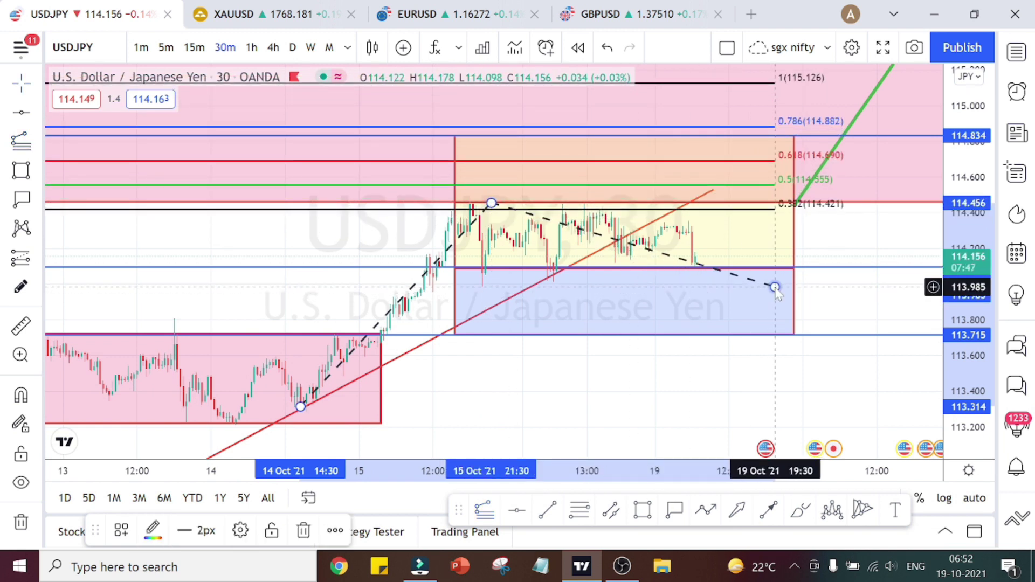
pyautogui.moveTo(774, 288); pyautogui.dragTo(796, 284)
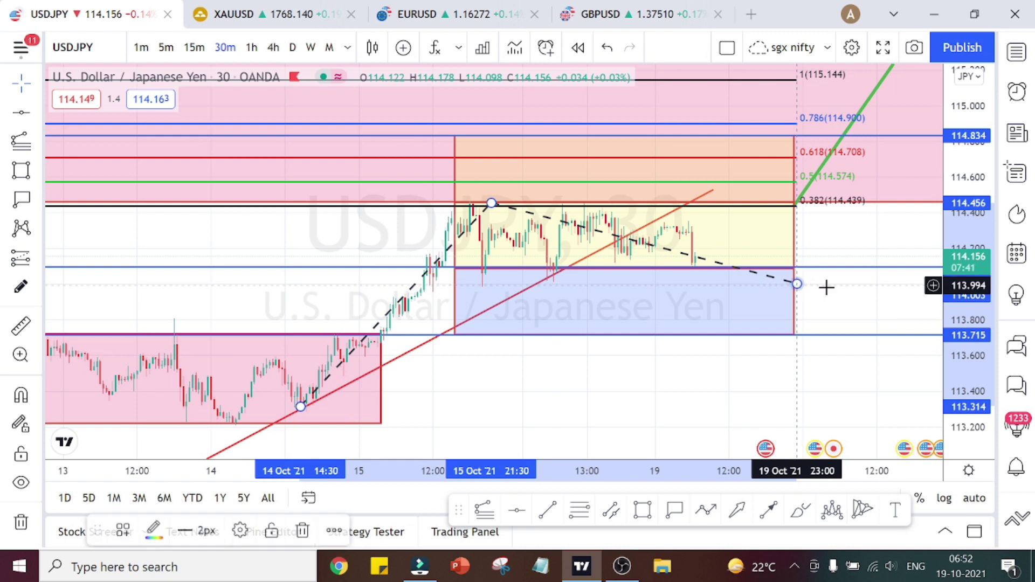
# - Place green price labels on the rectangles' right edge at 114.460, at the 0.618 extension level (114.707) and at the 0.786 level
pyautogui.click(879, 250)
pyautogui.moveTo(967, 337); pyautogui.dragTo(1027, 173)
pyautogui.moveTo(957, 199); pyautogui.dragTo(886, 220)
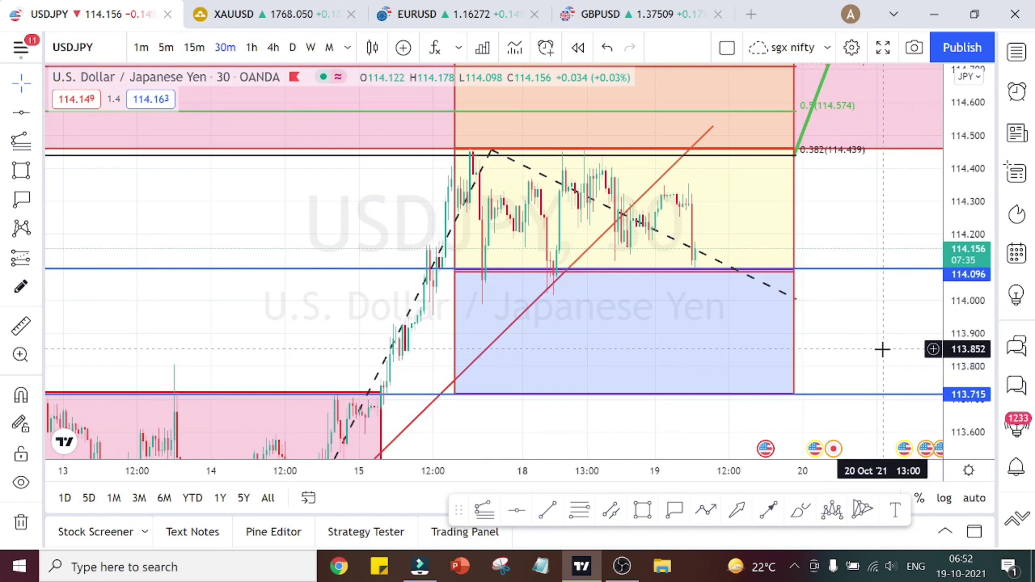
pyautogui.moveTo(880, 350); pyautogui.dragTo(771, 478)
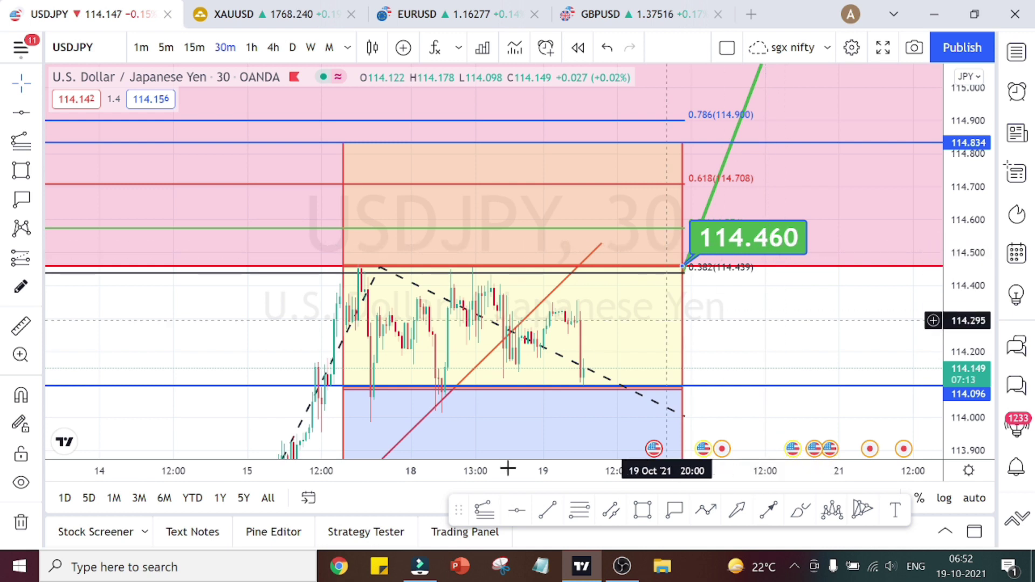
pyautogui.click(673, 510)
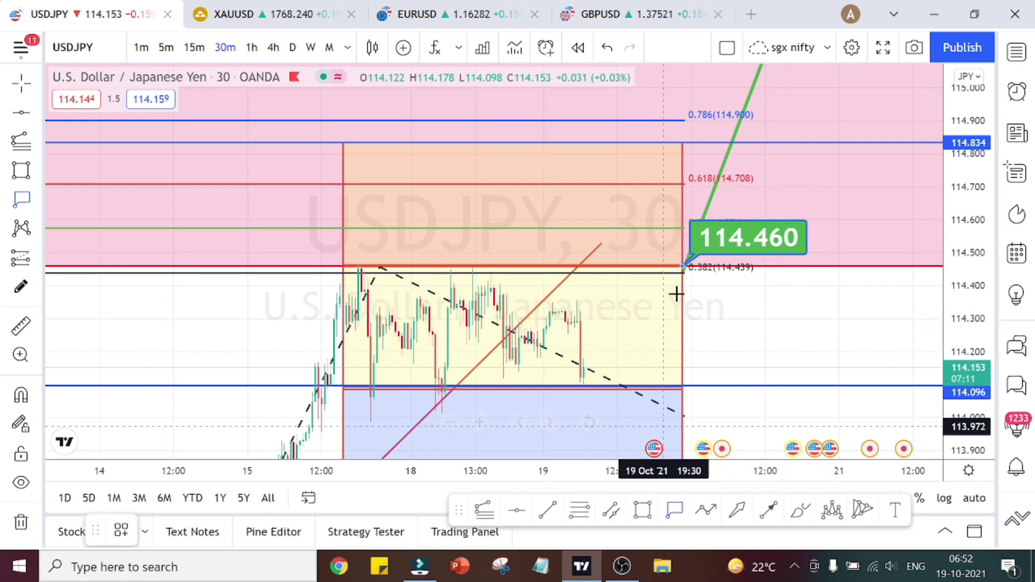
pyautogui.click(682, 185)
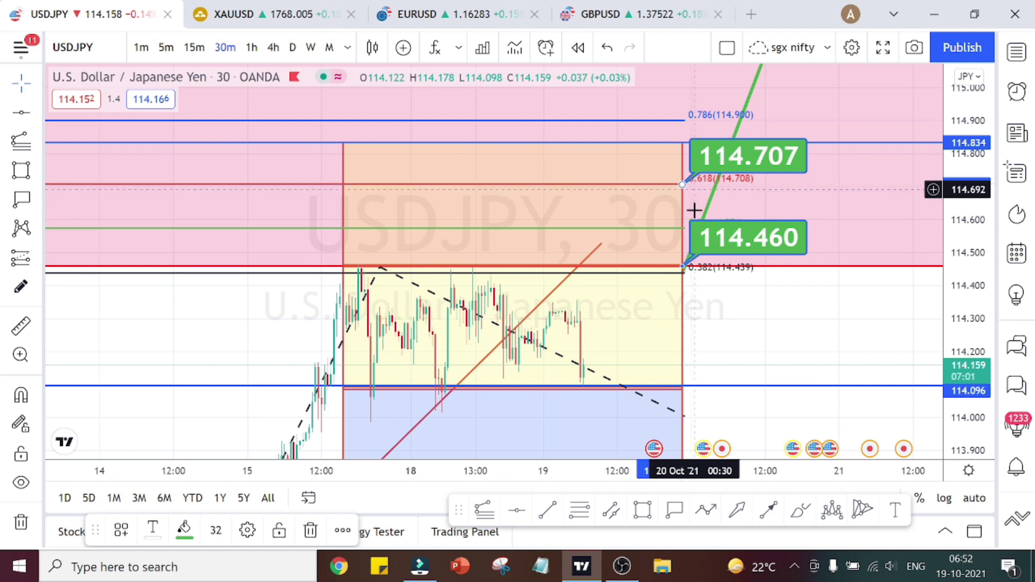
pyautogui.click(675, 511)
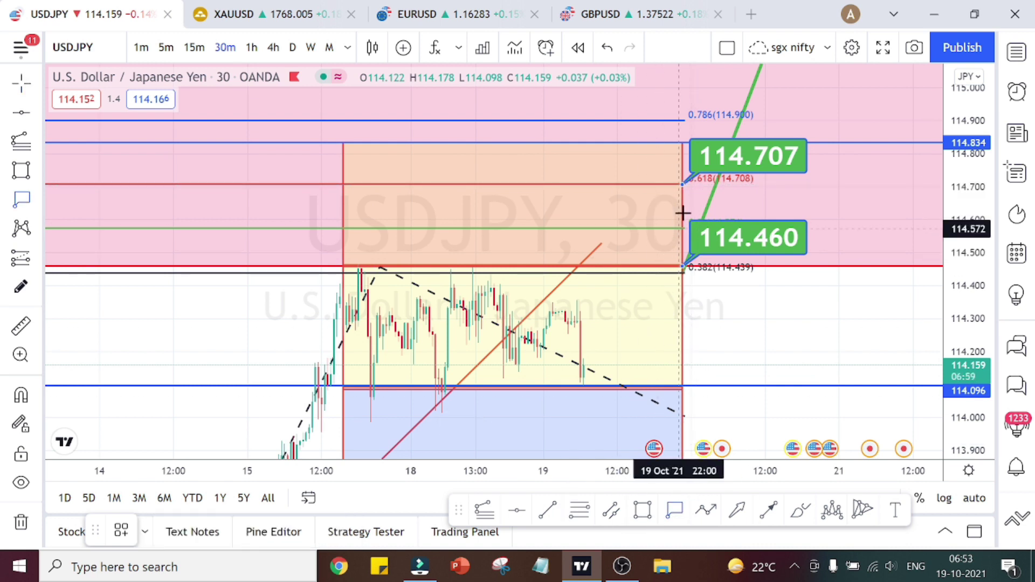
pyautogui.click(684, 119)
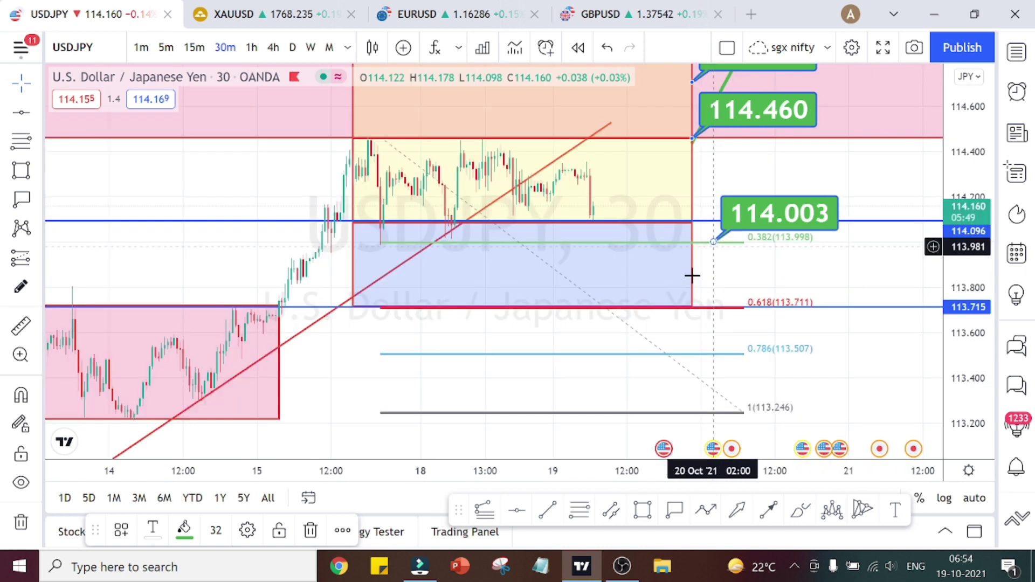
# - Change the fill of the price label at the 0.382 retracement level to red
pyautogui.click(183, 530)
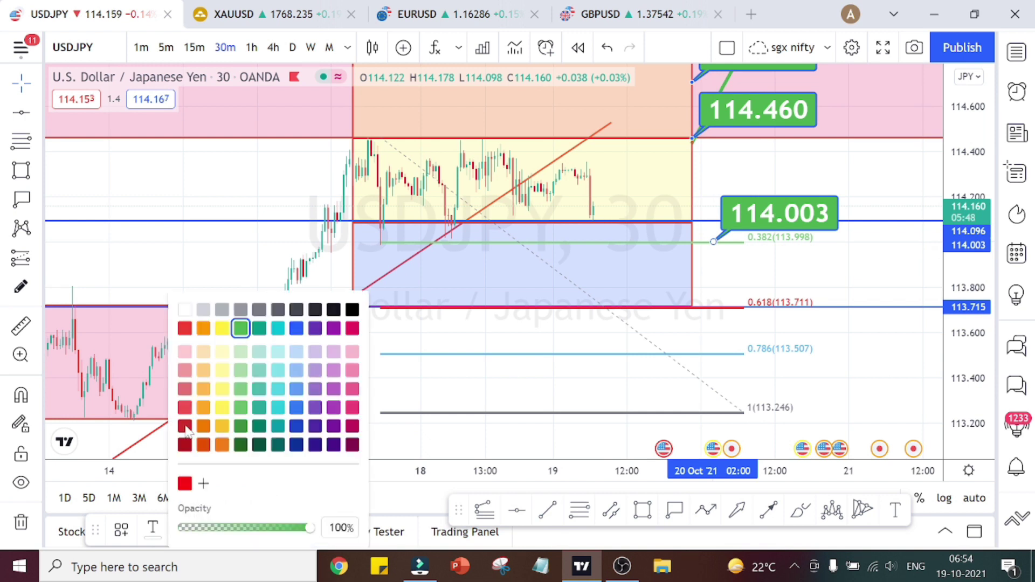
pyautogui.click(184, 328)
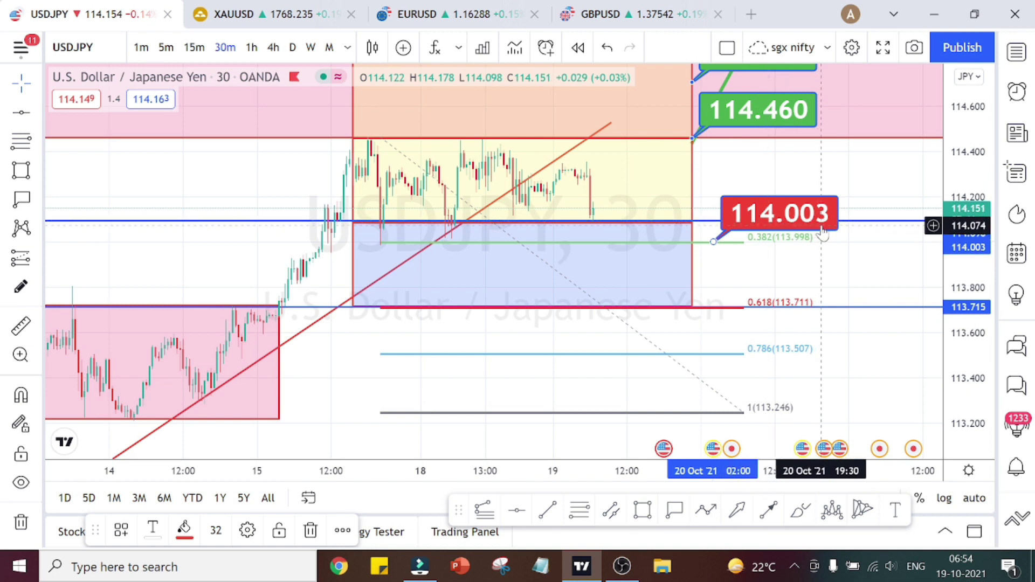
pyautogui.click(693, 247)
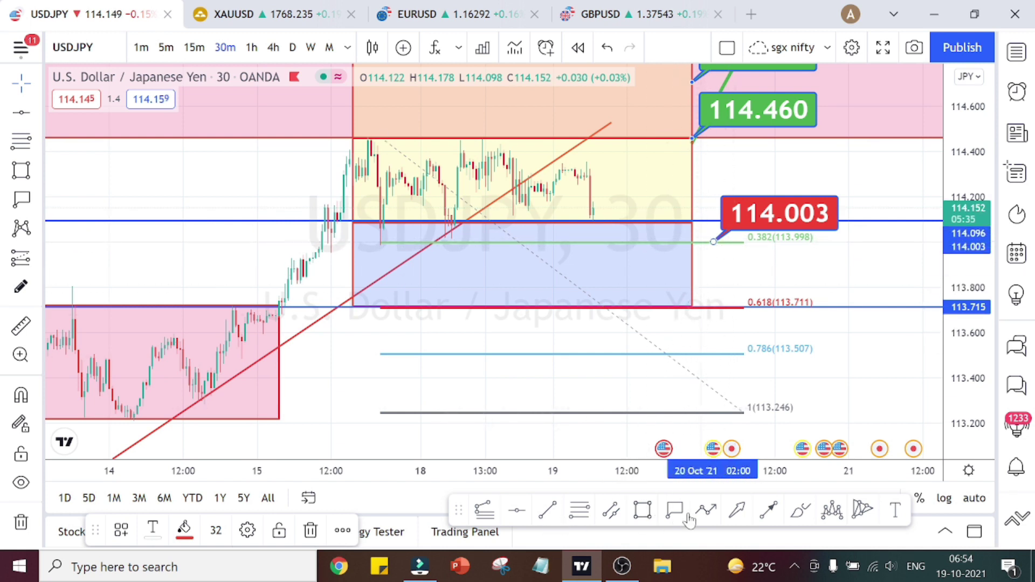
# - Place red price labels at the Fibonacci retracement's 0.618 level (113.710), 0.786 level (113.510) and 1 level (113.250)
pyautogui.click(675, 511)
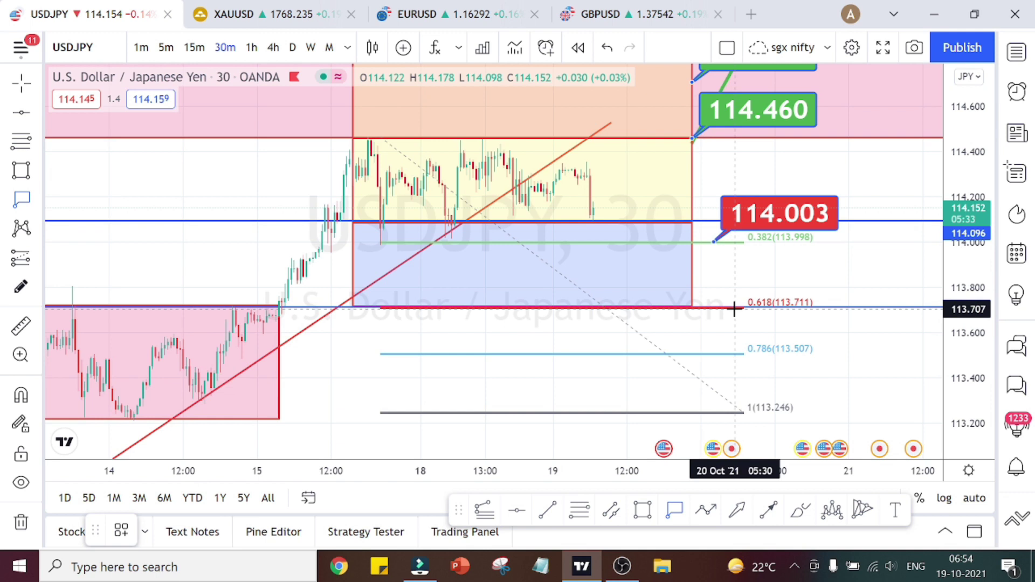
pyautogui.click(733, 308)
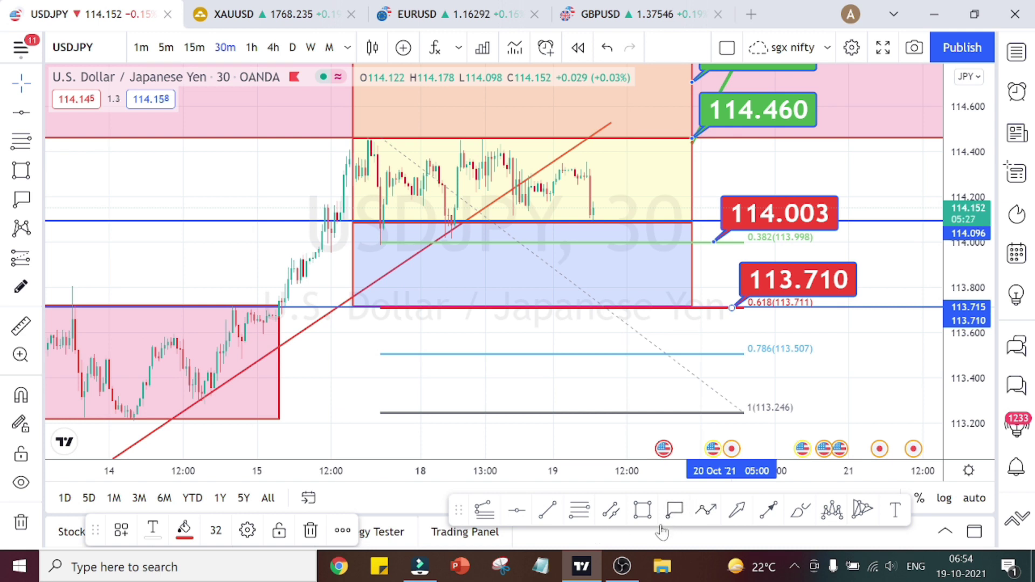
pyautogui.click(673, 511)
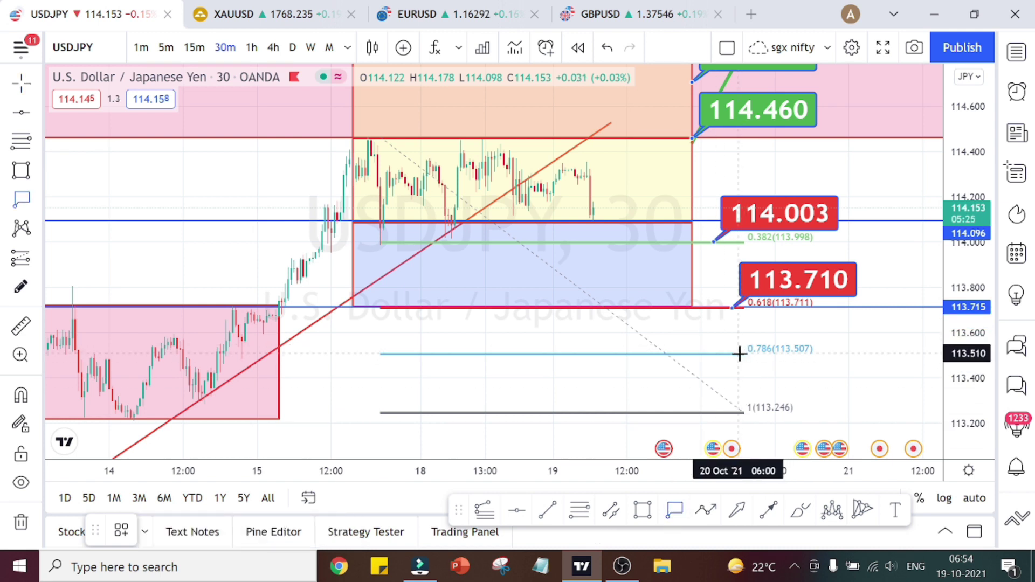
pyautogui.click(739, 354)
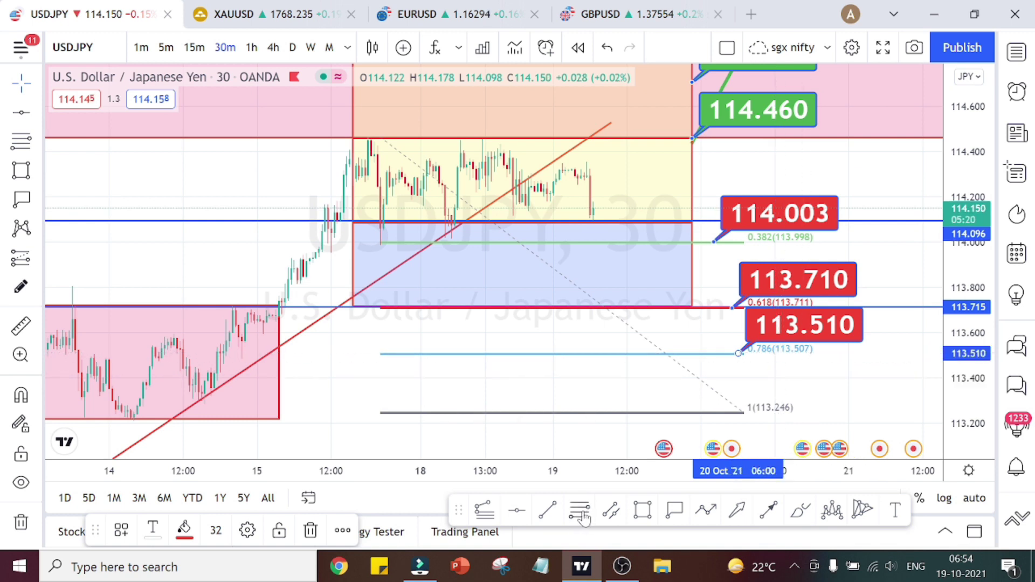
pyautogui.click(681, 515)
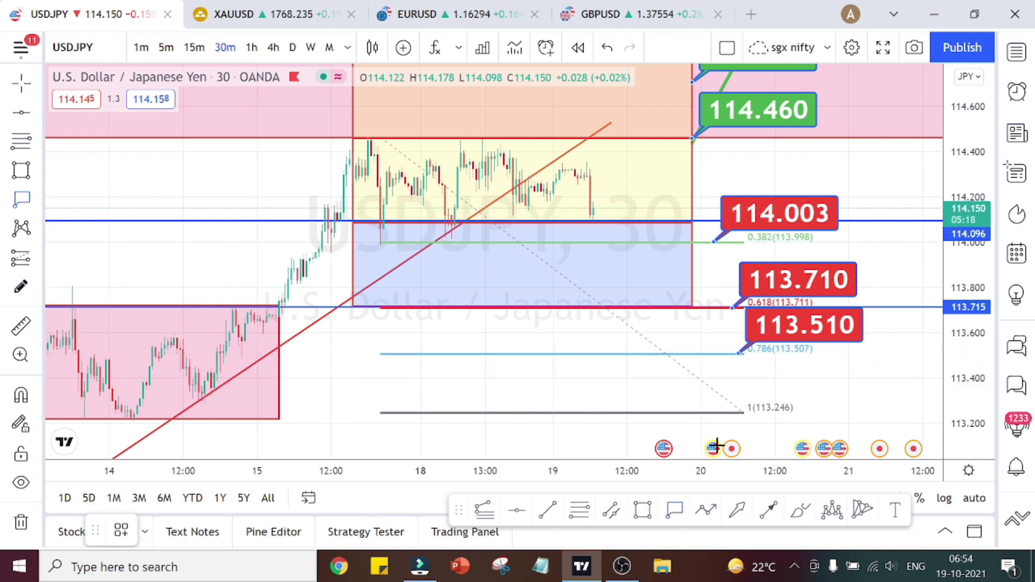
pyautogui.click(739, 413)
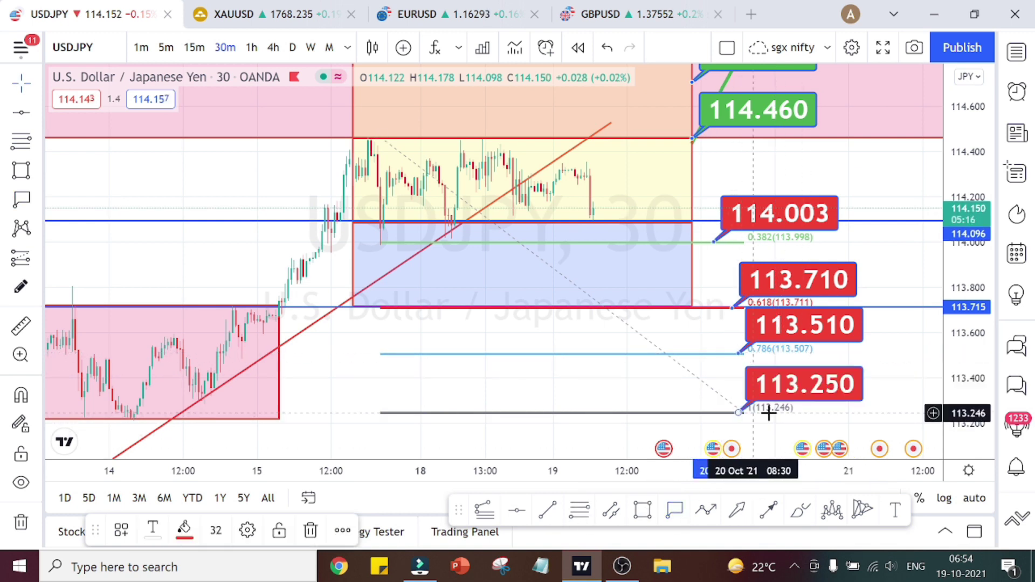
pyautogui.click(830, 408)
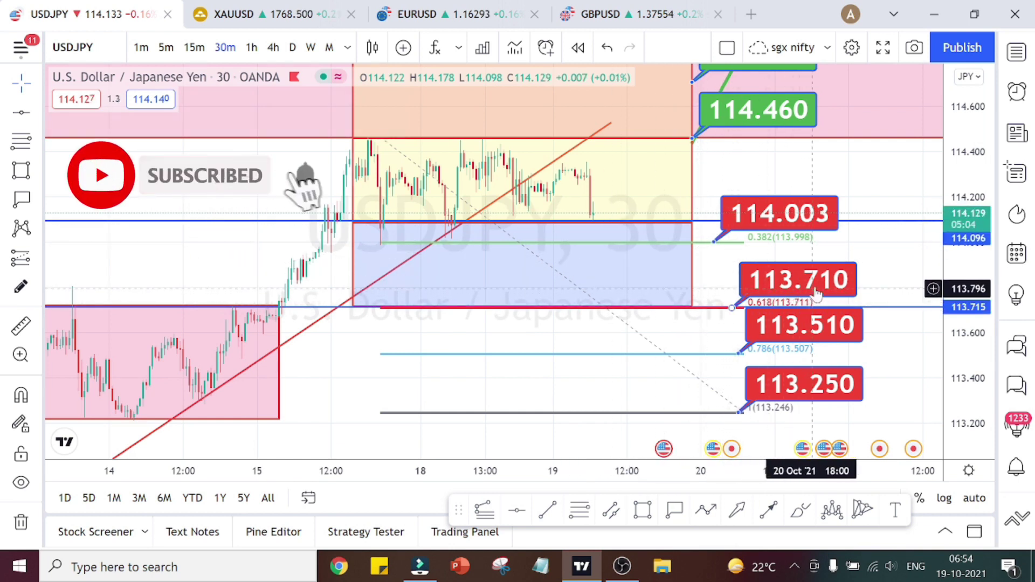
pyautogui.moveTo(708, 274)
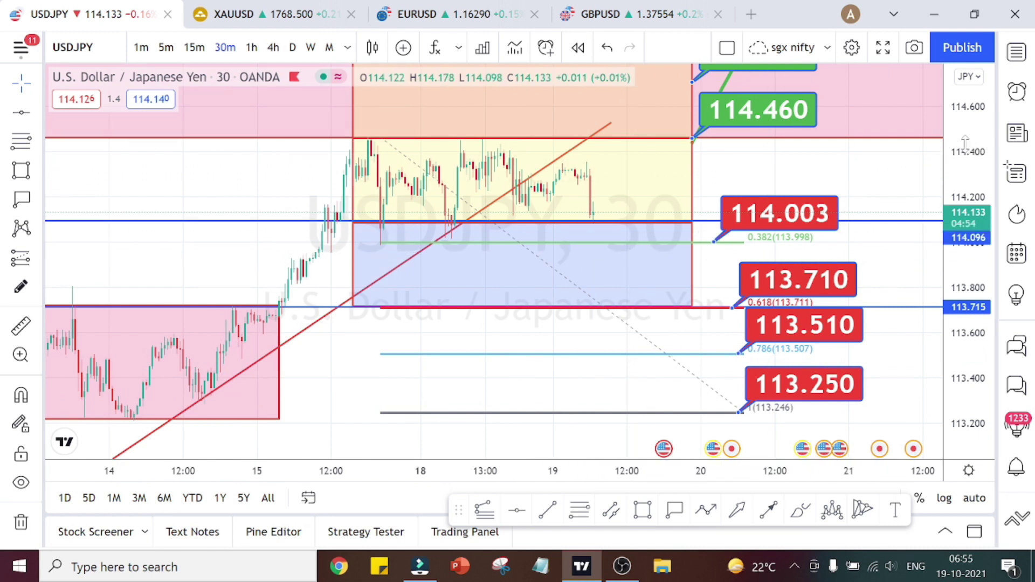
pyautogui.moveTo(965, 143); pyautogui.dragTo(965, 180)
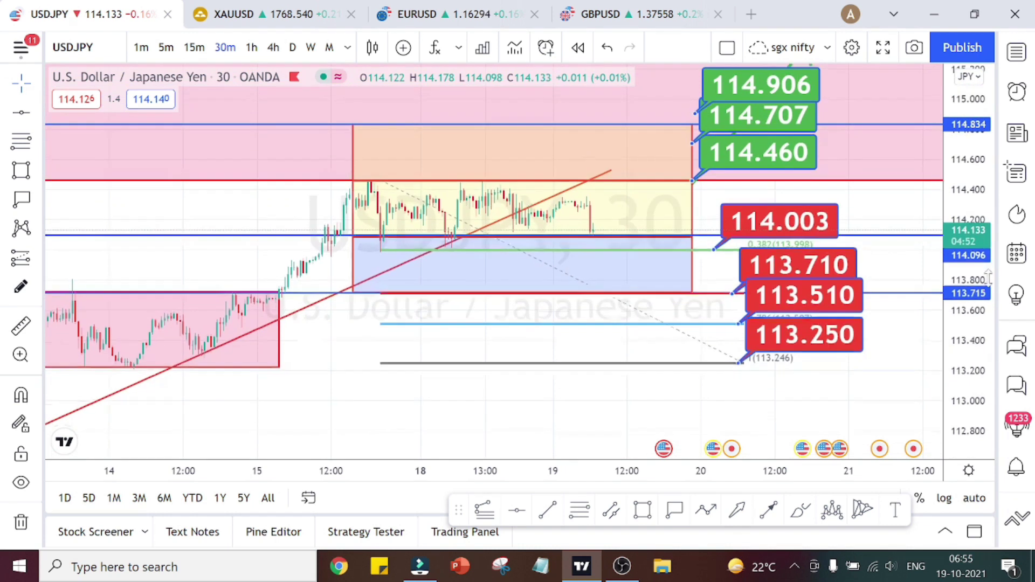
pyautogui.moveTo(908, 335); pyautogui.dragTo(895, 423)
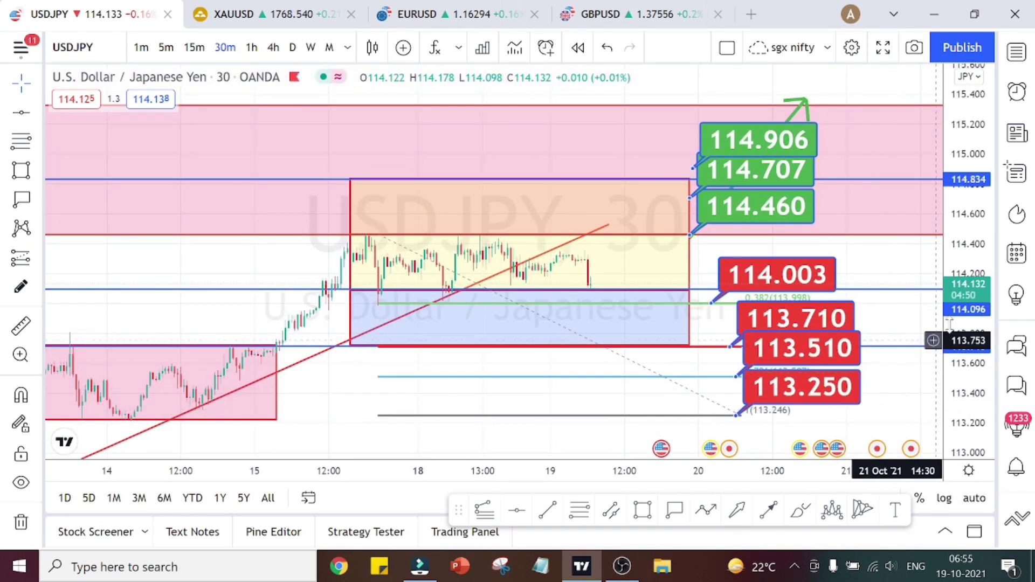